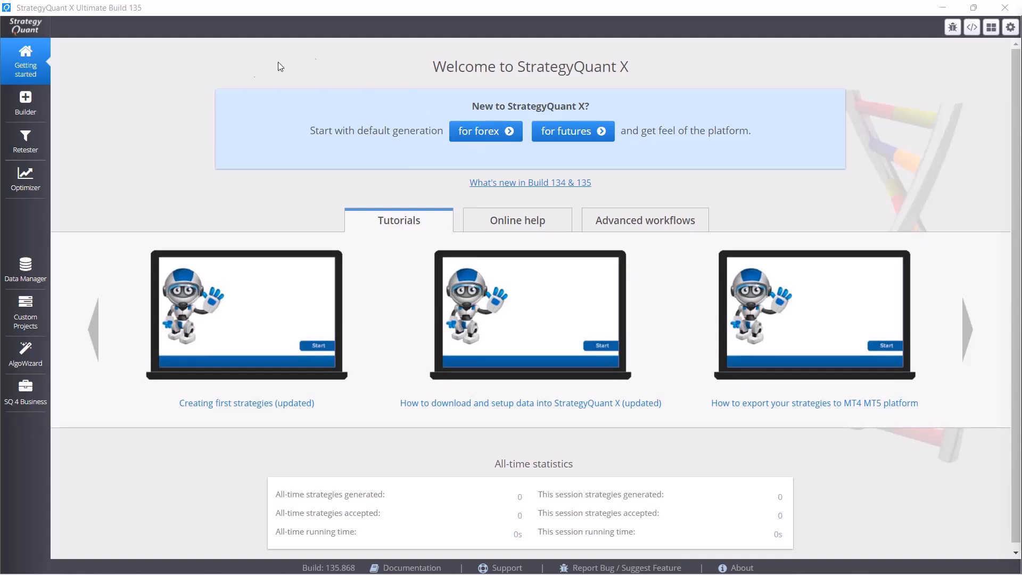
Start the default strategy generation for forex and stop the build run.
{"action": "left_click", "coordinate": [479, 131]}
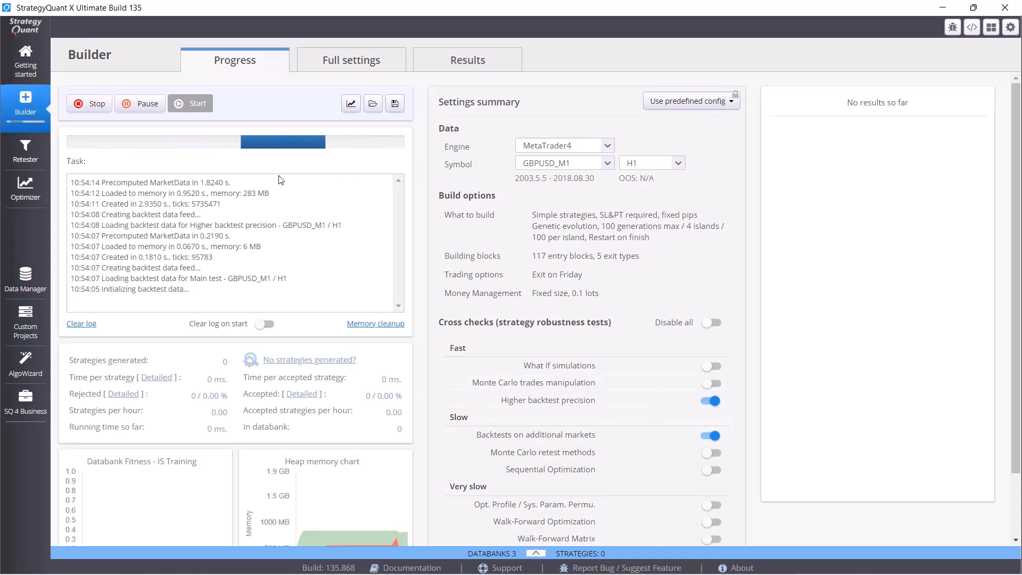
{"action": "left_click", "coordinate": [89, 104]}
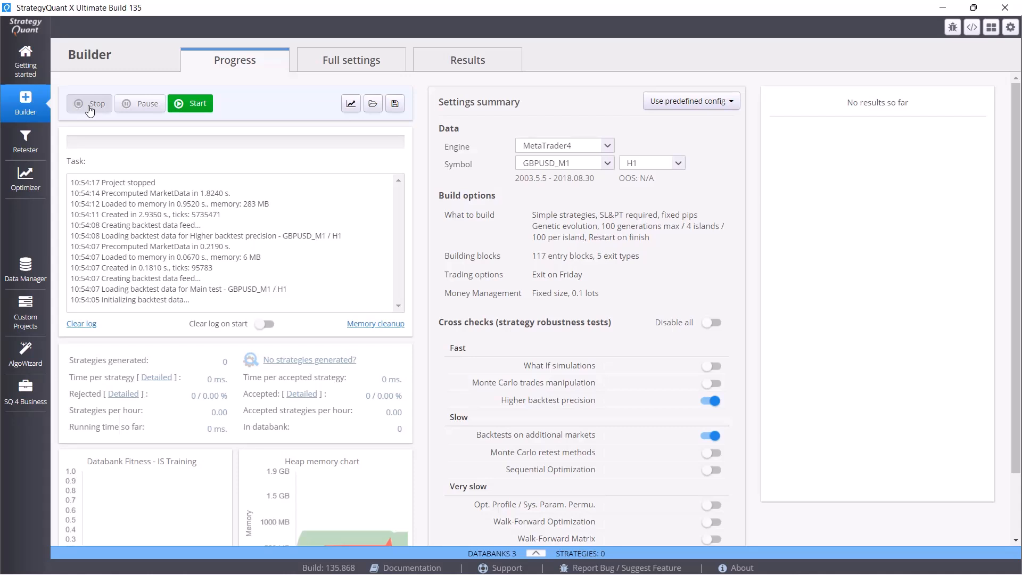
Expand the databank panel beneath the Builder progress view and reduce its height.
{"action": "left_click", "coordinate": [536, 554]}
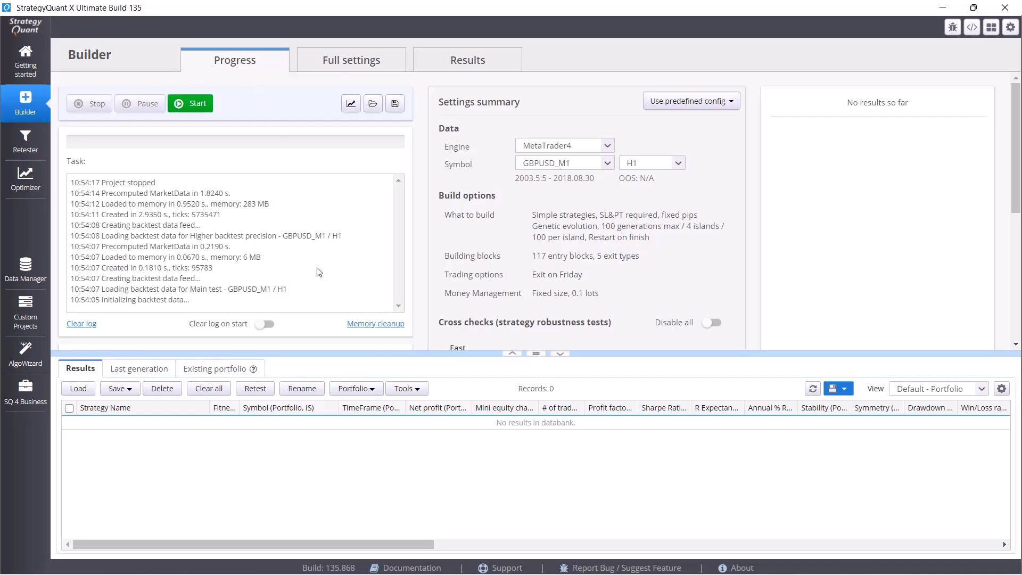
{"action": "scroll", "coordinate": [356, 246], "scroll_direction": "down", "scroll_amount": 1}
{"action": "scroll", "coordinate": [355, 246], "scroll_direction": "down", "scroll_amount": 3}
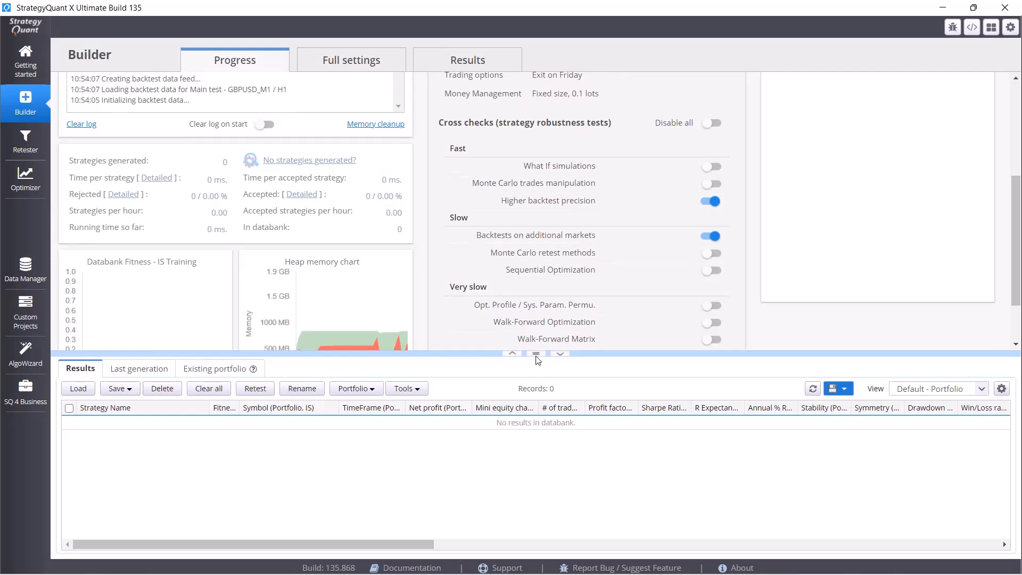
{"action": "left_click_drag", "start_coordinate": [535, 354], "coordinate": [535, 493]}
{"action": "scroll", "coordinate": [370, 264], "scroll_direction": "up", "scroll_amount": 3}
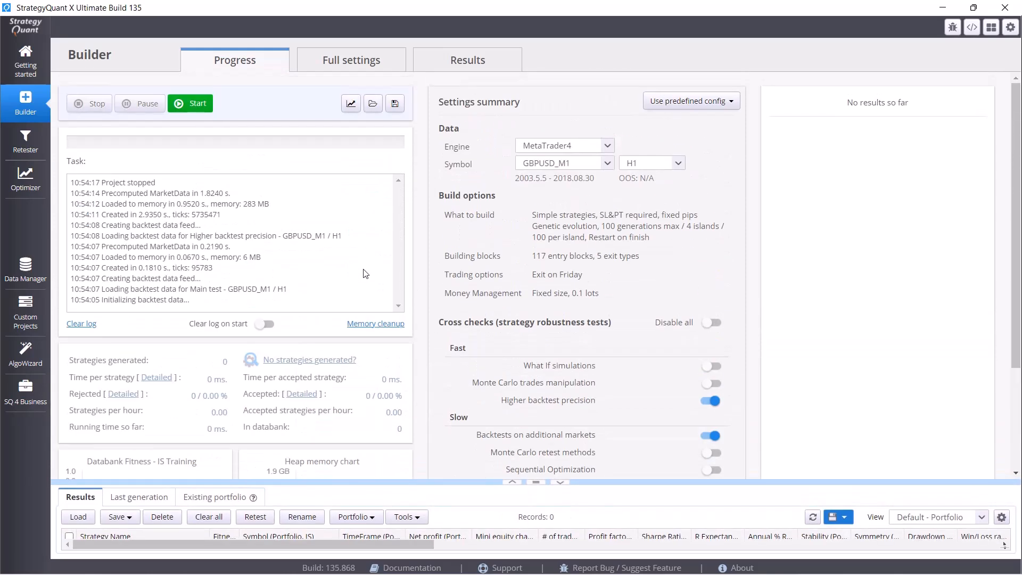
View the Builder's full settings and results pages, adjusting the height of the databank panel.
{"action": "left_click", "coordinate": [335, 65]}
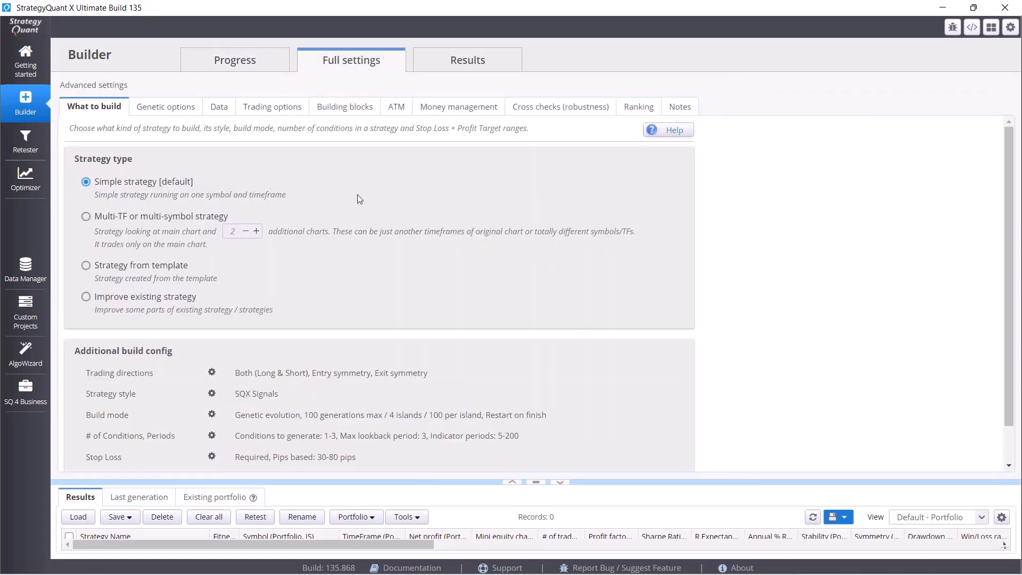
{"action": "left_click", "coordinate": [464, 64]}
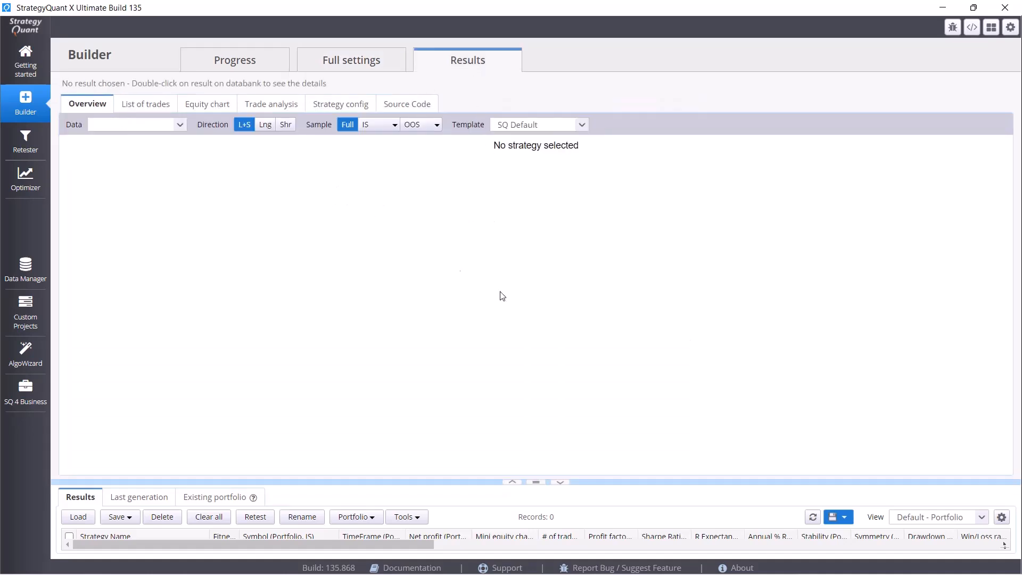
{"action": "left_click_drag", "start_coordinate": [539, 480], "coordinate": [535, 373]}
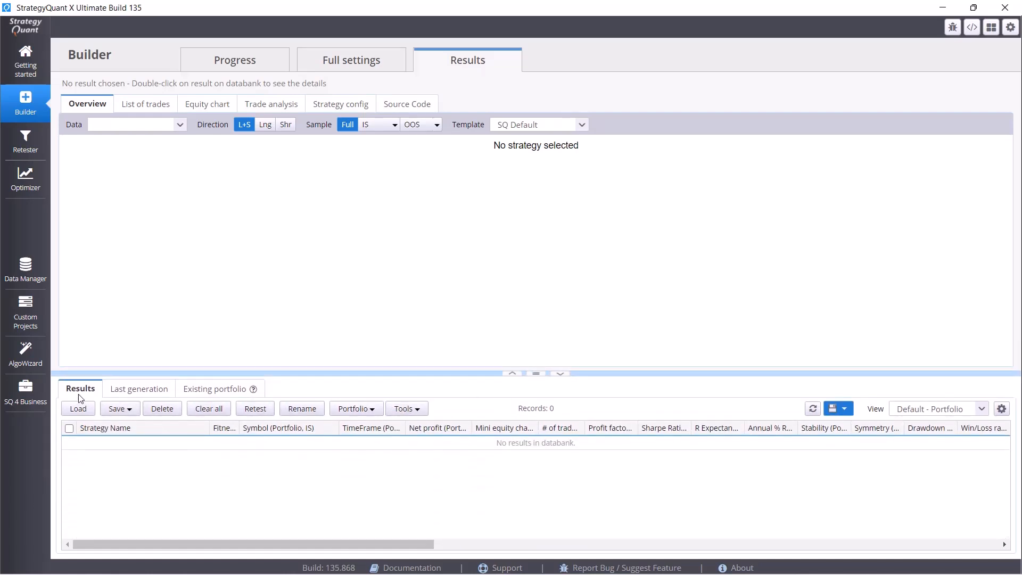
{"action": "left_click_drag", "start_coordinate": [534, 373], "coordinate": [533, 443]}
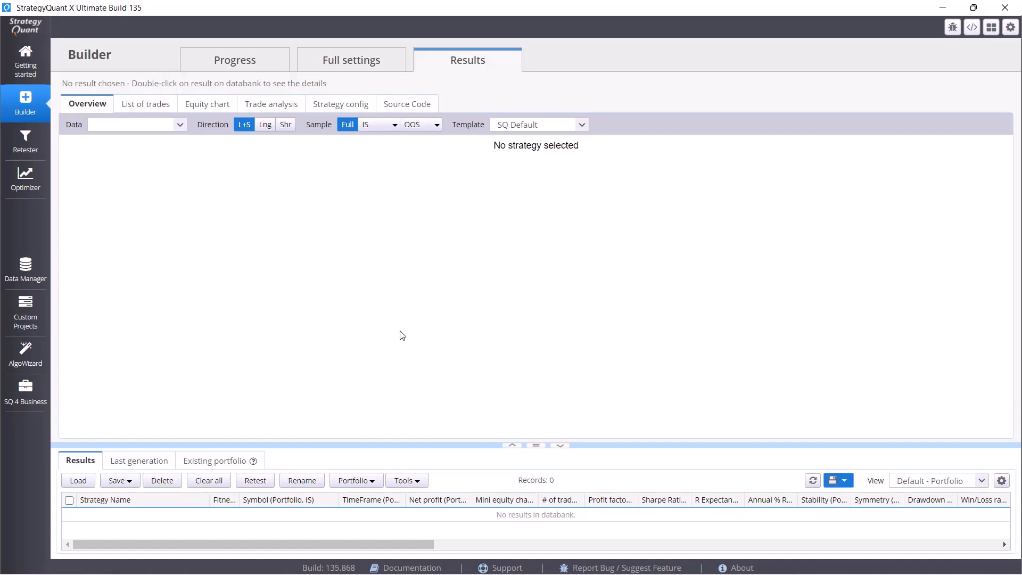
Open the Builder's full settings and shrink the databank panel to give the build options more room.
{"action": "left_click", "coordinate": [348, 68]}
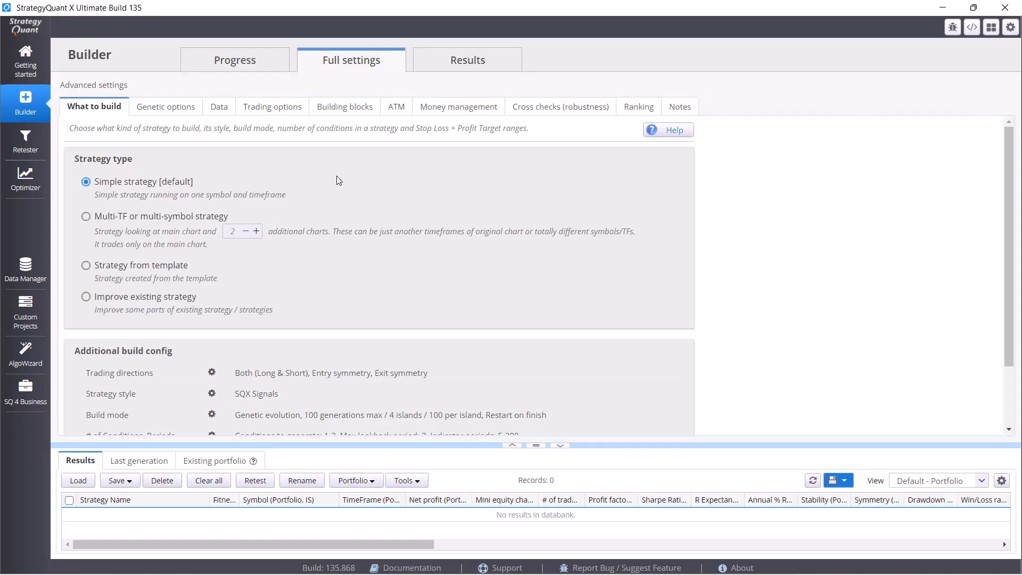
{"action": "left_click_drag", "start_coordinate": [535, 444], "coordinate": [526, 495]}
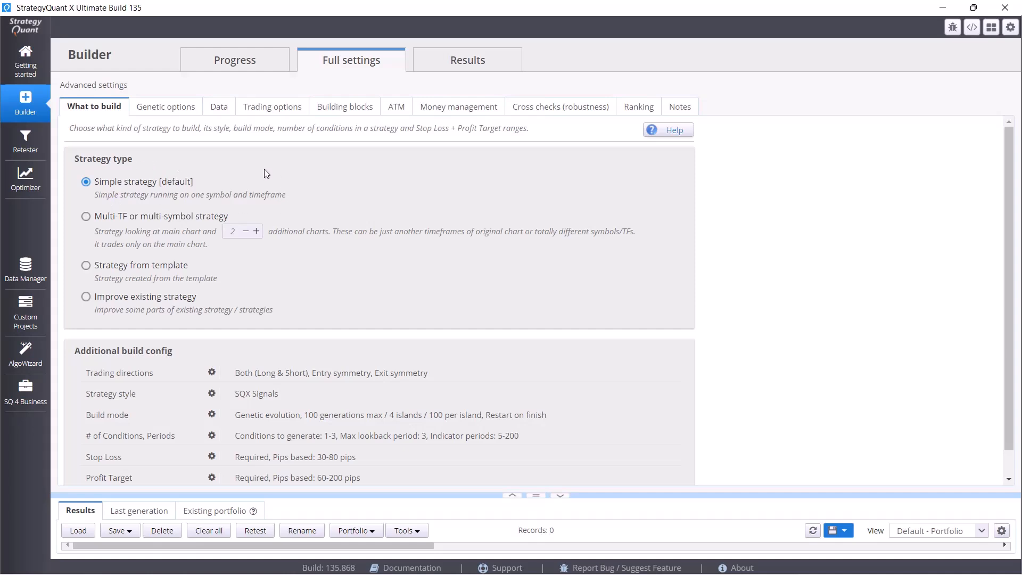
Try the multi-symbol, template and improve-existing strategy types, and set the type back to Simple strategy.
{"action": "left_click", "coordinate": [86, 220]}
{"action": "left_click", "coordinate": [86, 266]}
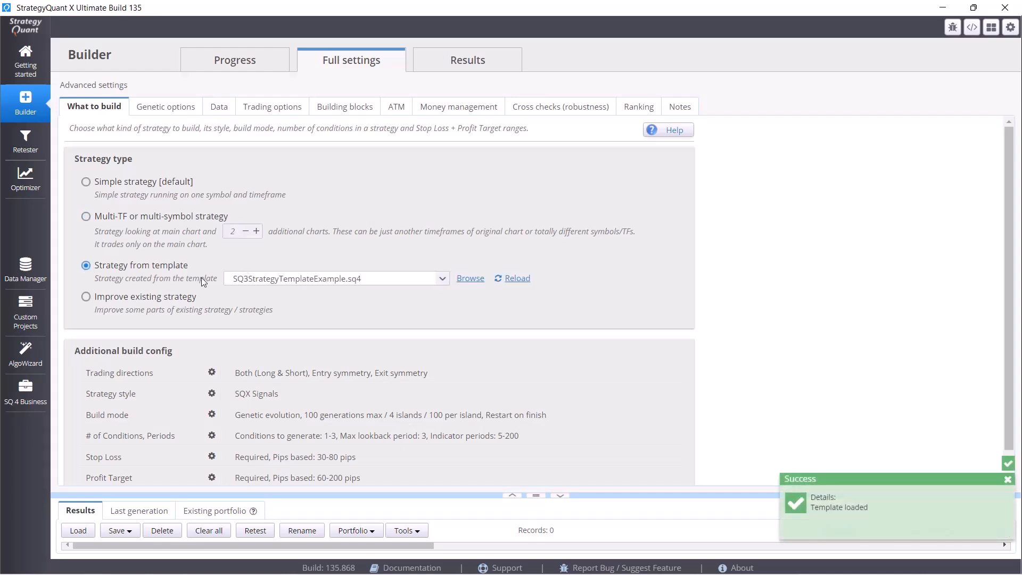
{"action": "left_click", "coordinate": [86, 297]}
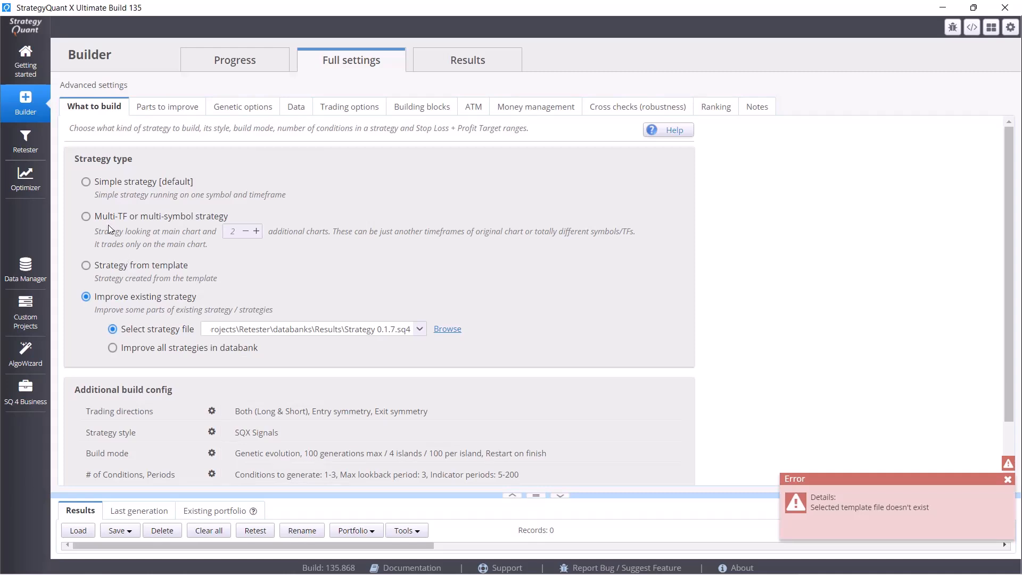
{"action": "left_click", "coordinate": [86, 182]}
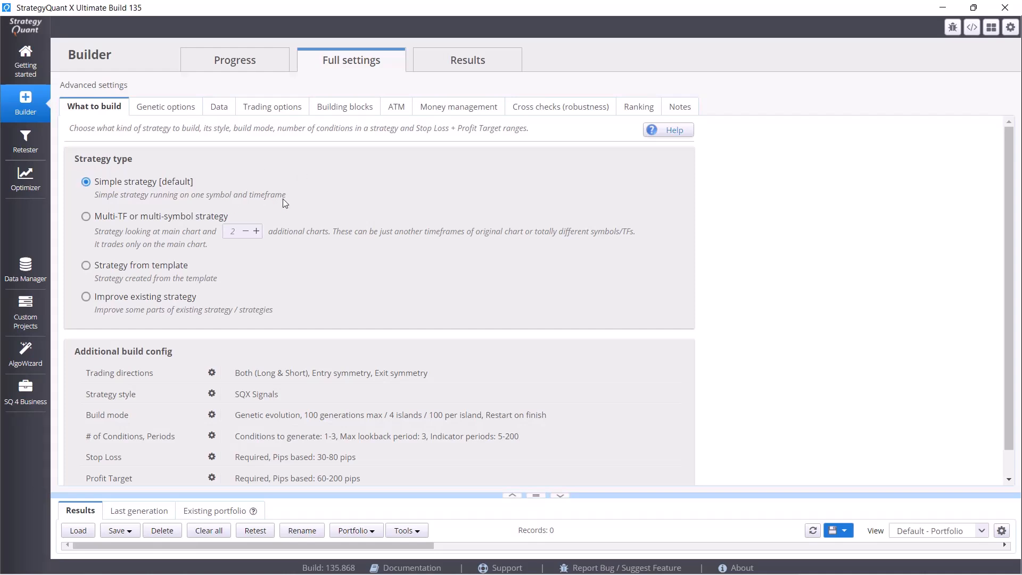
Try the Only Long and Only Short trading directions, and save the setting as Both (Long and Short).
{"action": "scroll", "coordinate": [322, 207], "scroll_direction": "down", "scroll_amount": 1}
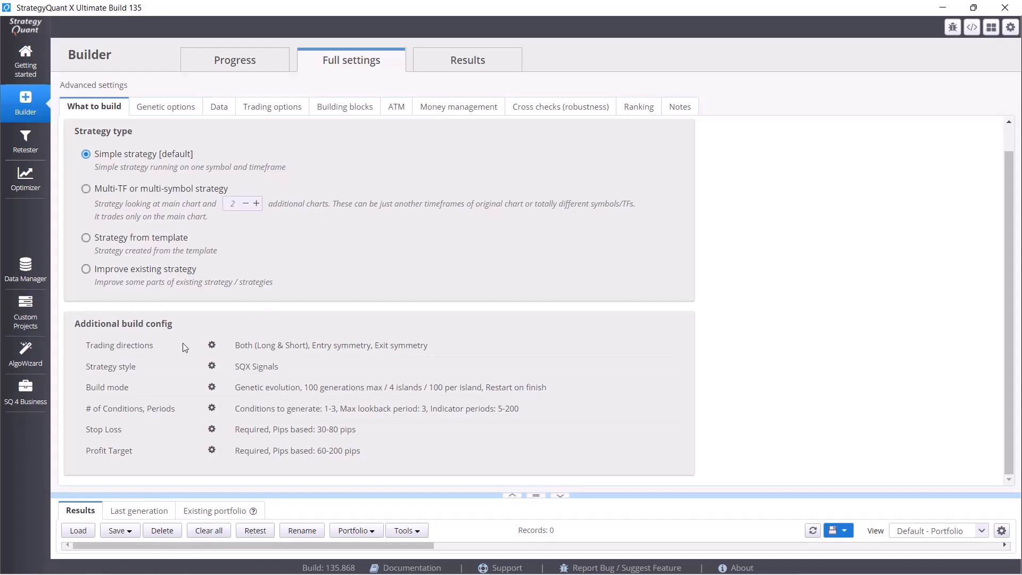
{"action": "left_click", "coordinate": [213, 347]}
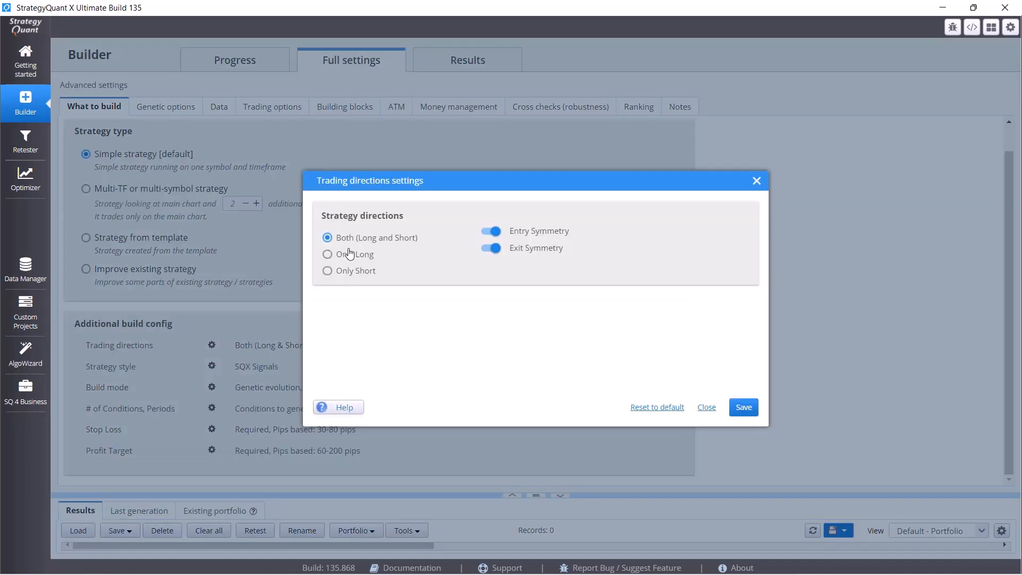
{"action": "left_click", "coordinate": [333, 254]}
{"action": "left_click", "coordinate": [327, 272]}
{"action": "left_click", "coordinate": [327, 238]}
{"action": "left_click", "coordinate": [744, 409]}
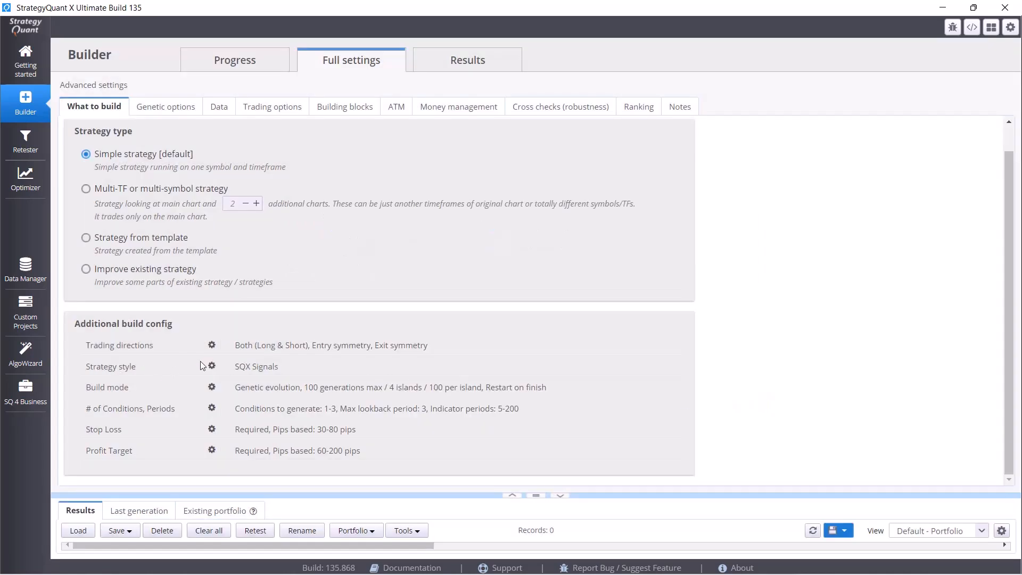
Try the Fuzzy Logic and Old SQ3 strategy styles, and save the style as SQX Signals Style.
{"action": "left_click", "coordinate": [213, 366]}
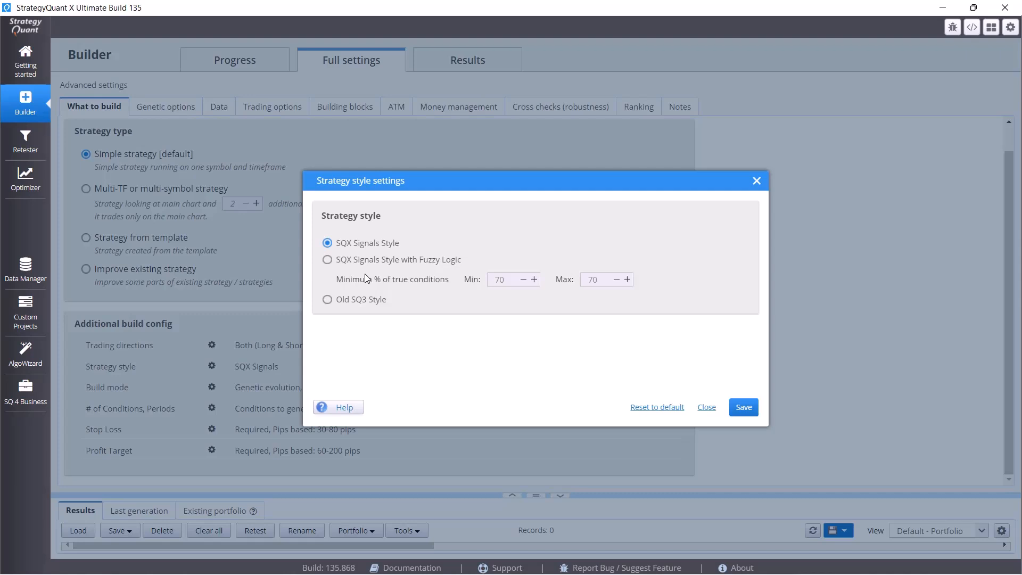
{"action": "left_click", "coordinate": [327, 260]}
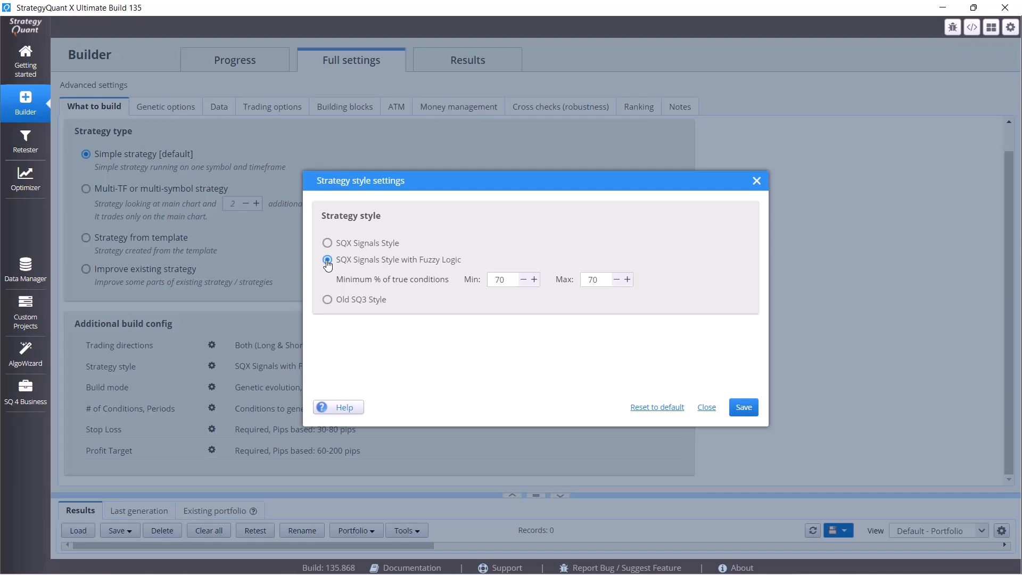
{"action": "left_click", "coordinate": [327, 299]}
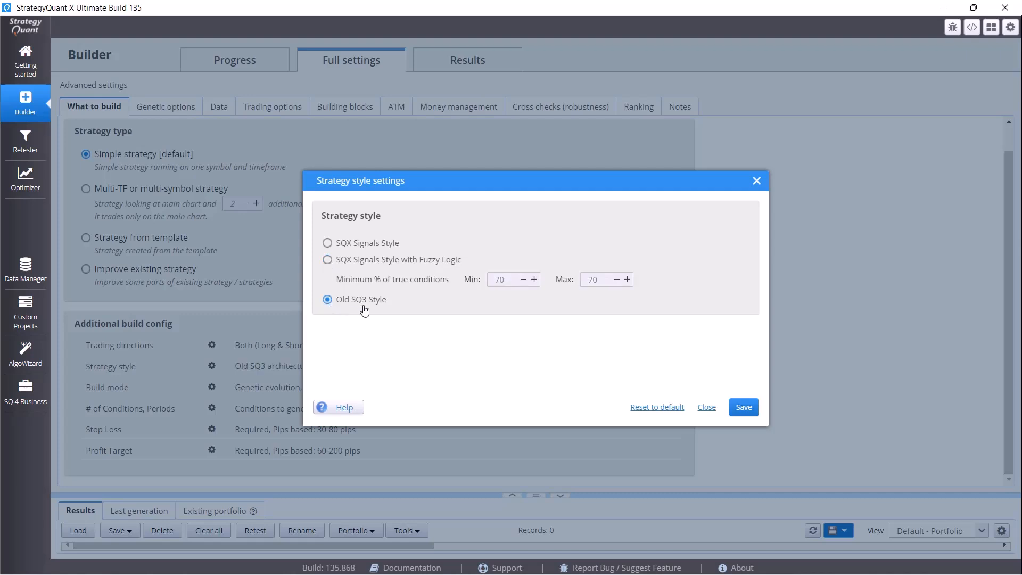
{"action": "left_click", "coordinate": [328, 245]}
{"action": "left_click", "coordinate": [743, 408]}
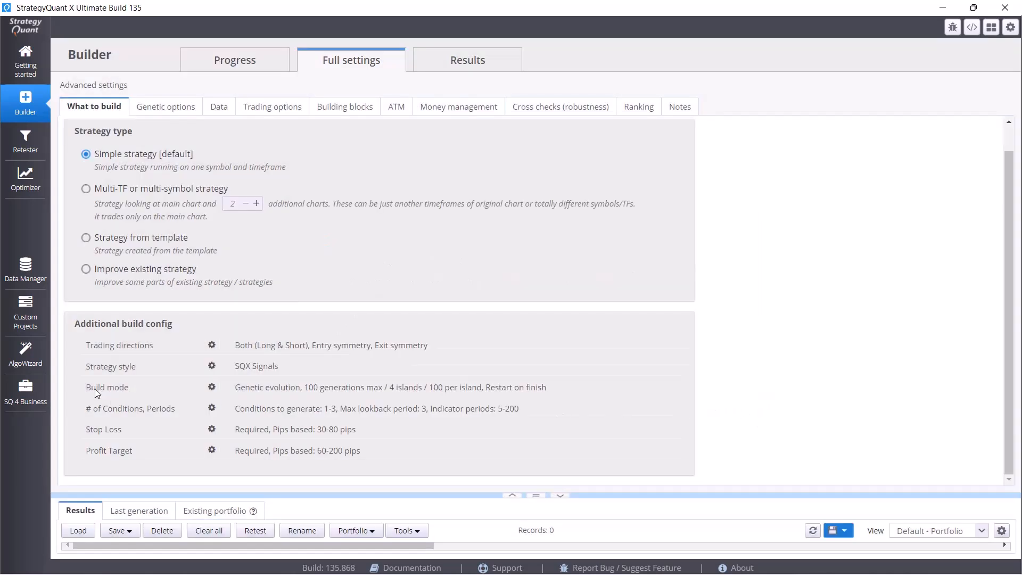
Review the build mode options and the settings for number of conditions and indicator periods.
{"action": "left_click", "coordinate": [213, 390]}
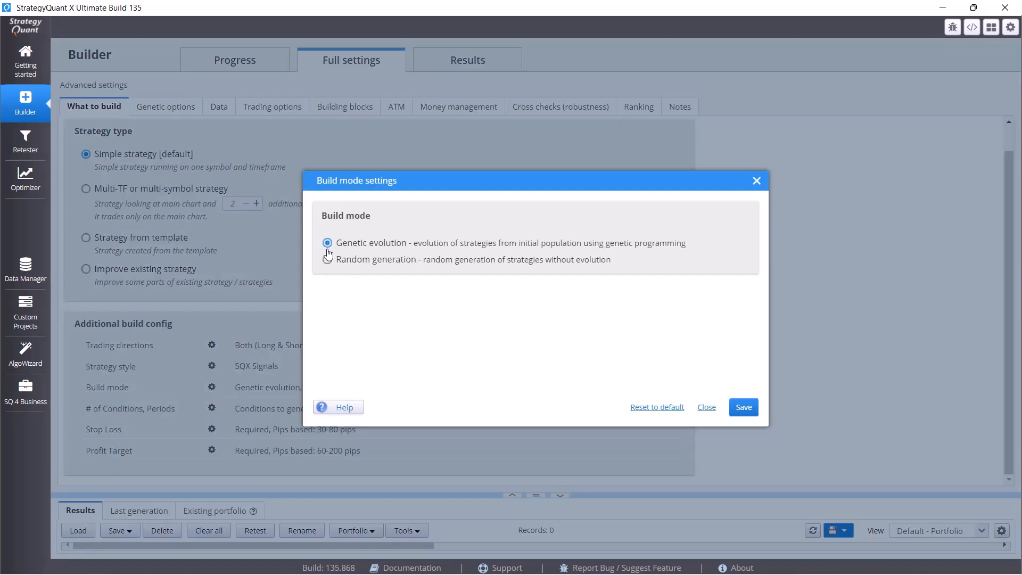
{"action": "left_click", "coordinate": [756, 181]}
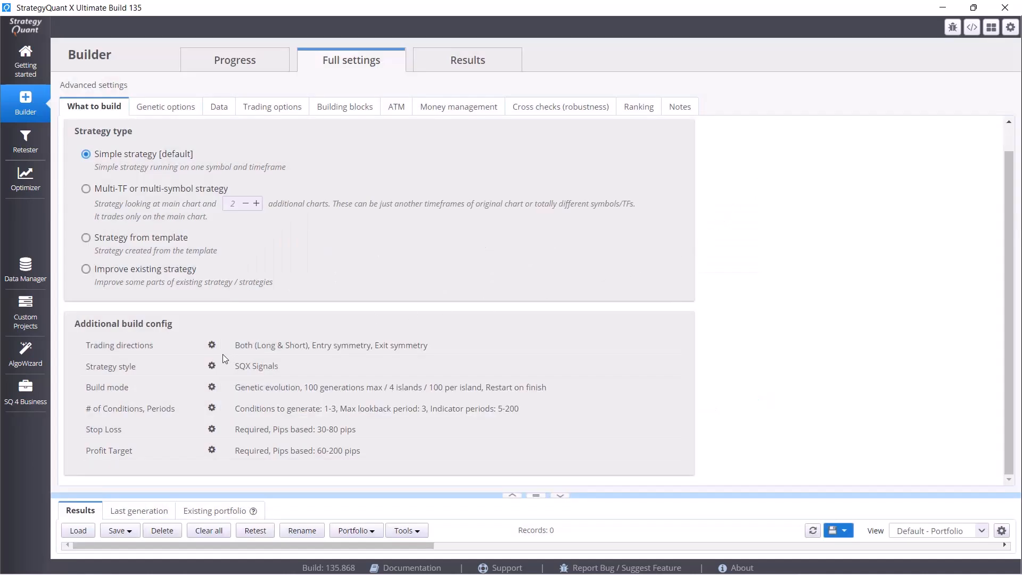
{"action": "left_click", "coordinate": [212, 408]}
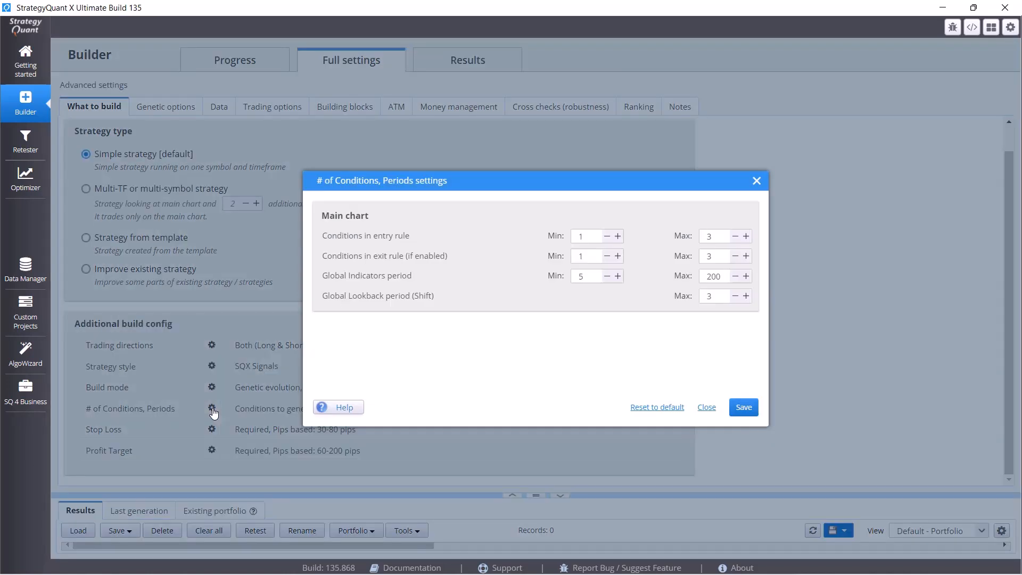
{"action": "left_click", "coordinate": [756, 181]}
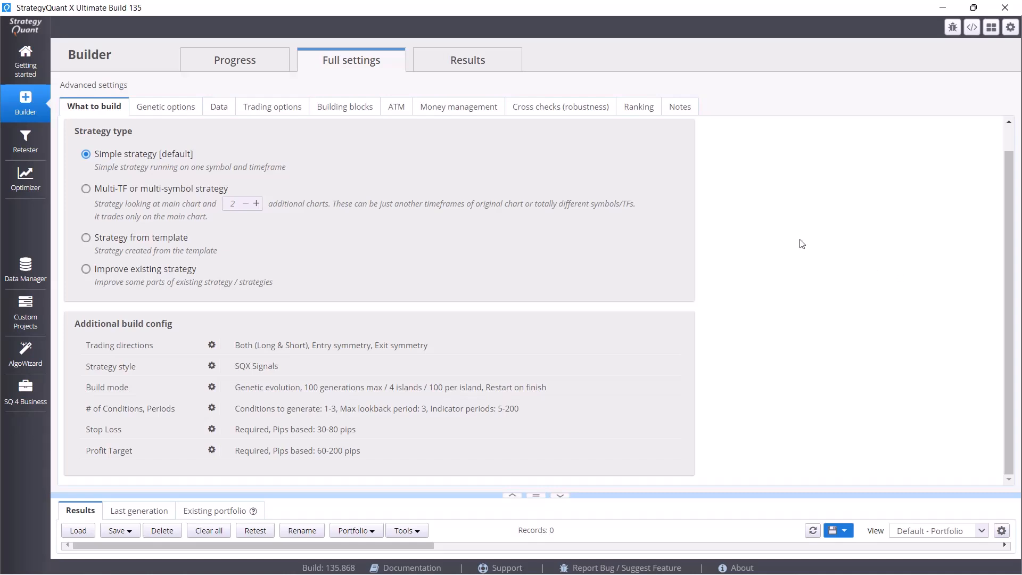
Turn off showing the last generation databank in the genetic options.
{"action": "left_click", "coordinate": [154, 113]}
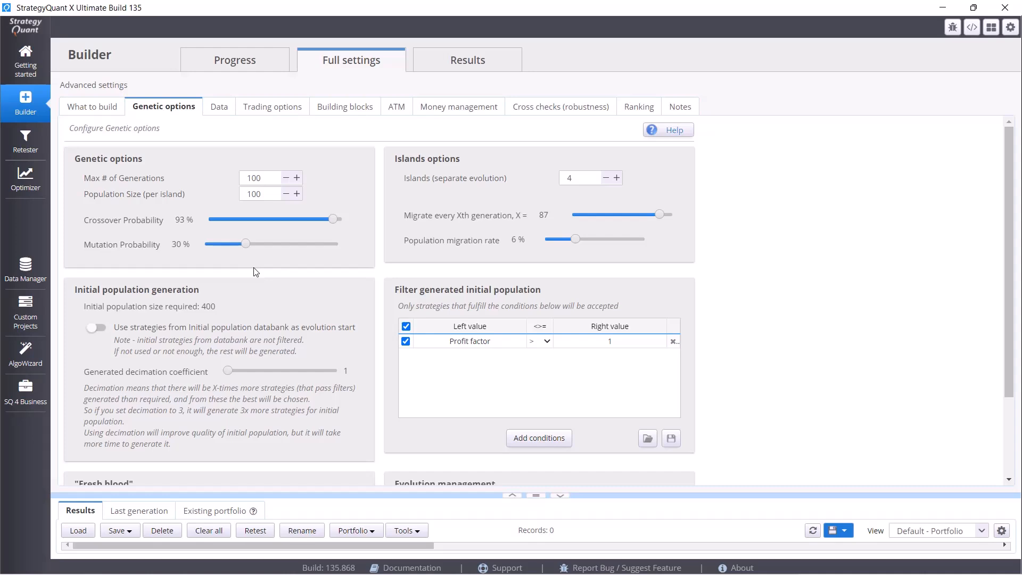
{"action": "scroll", "coordinate": [256, 272], "scroll_direction": "down", "scroll_amount": 3}
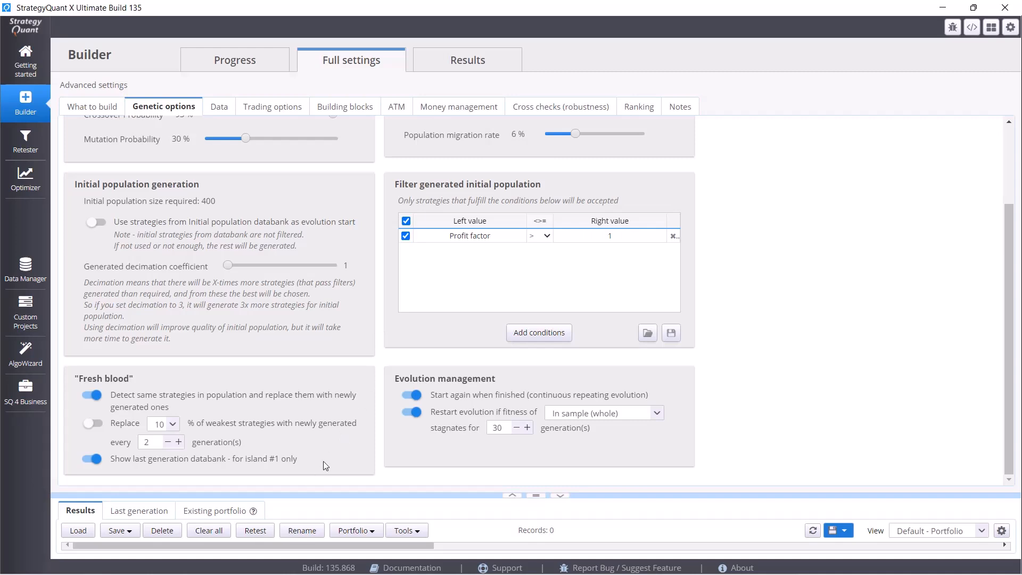
{"action": "left_click", "coordinate": [96, 463]}
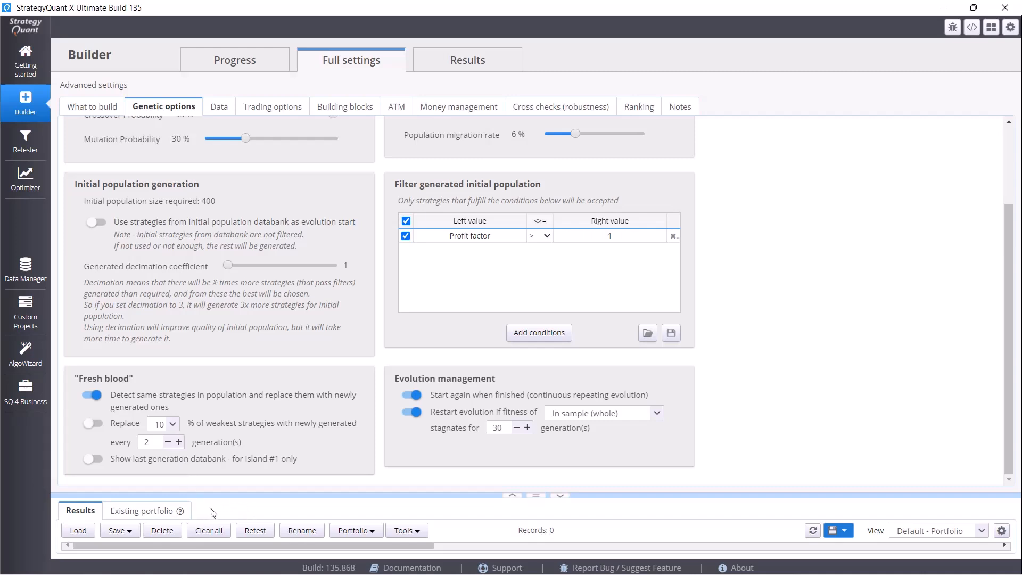
{"action": "scroll", "coordinate": [256, 398], "scroll_direction": "up", "scroll_amount": 3}
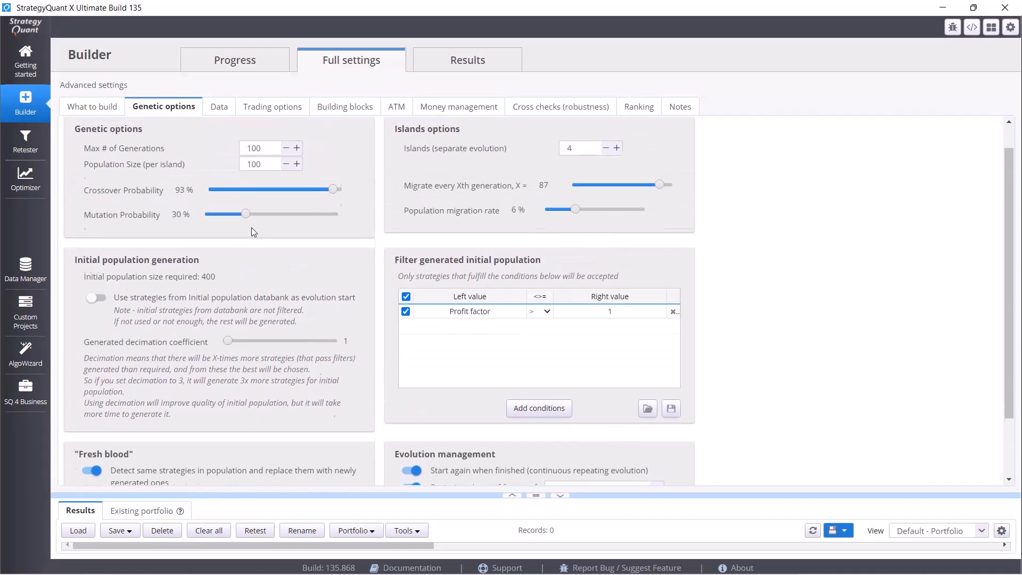
Set the backtest data symbol to GBPUSD_M1_UTC2, leaving the trading engine as MetaTrader4.
{"action": "left_click", "coordinate": [216, 109]}
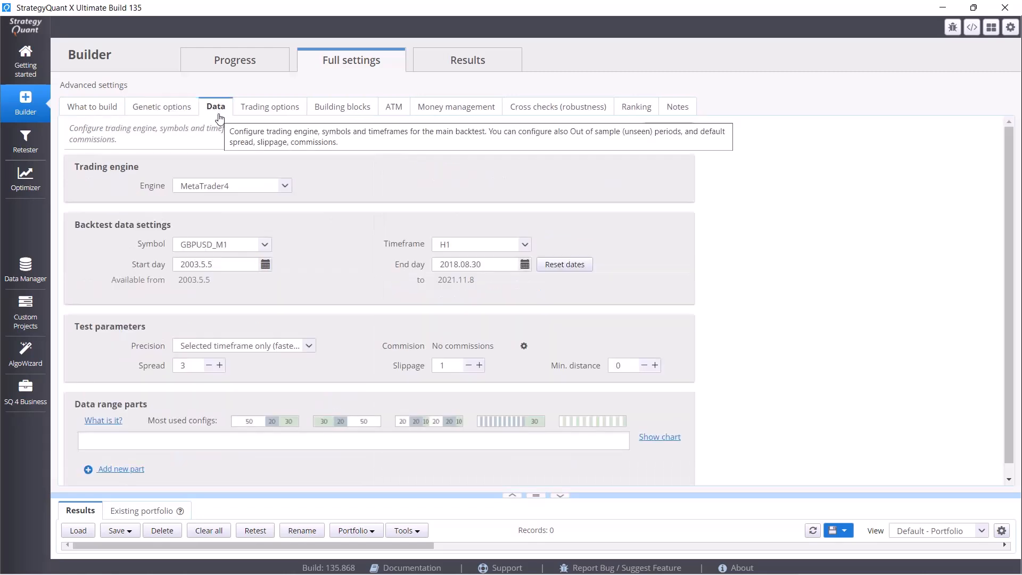
{"action": "left_click", "coordinate": [284, 186]}
{"action": "left_click", "coordinate": [287, 187]}
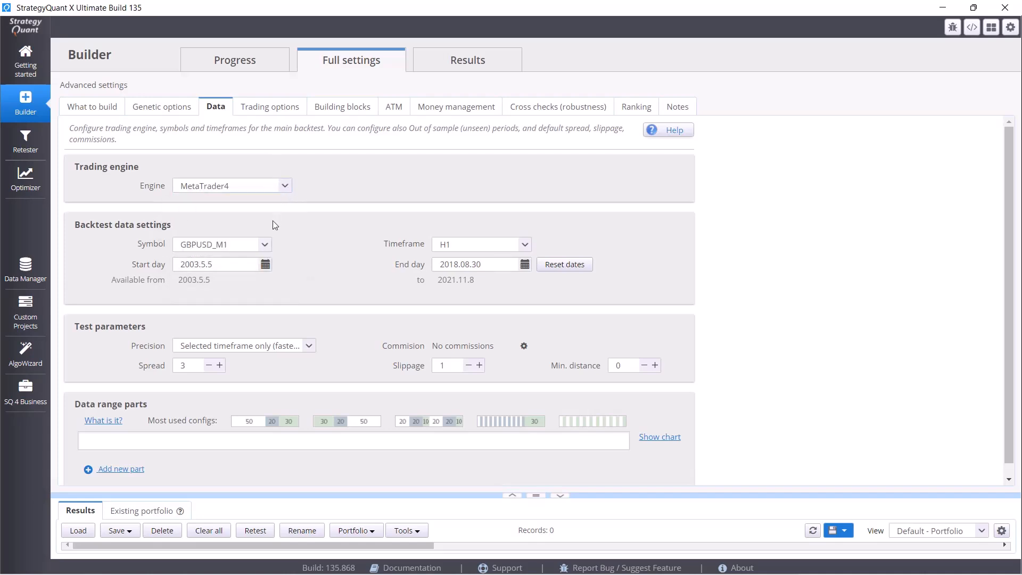
{"action": "left_click", "coordinate": [265, 245]}
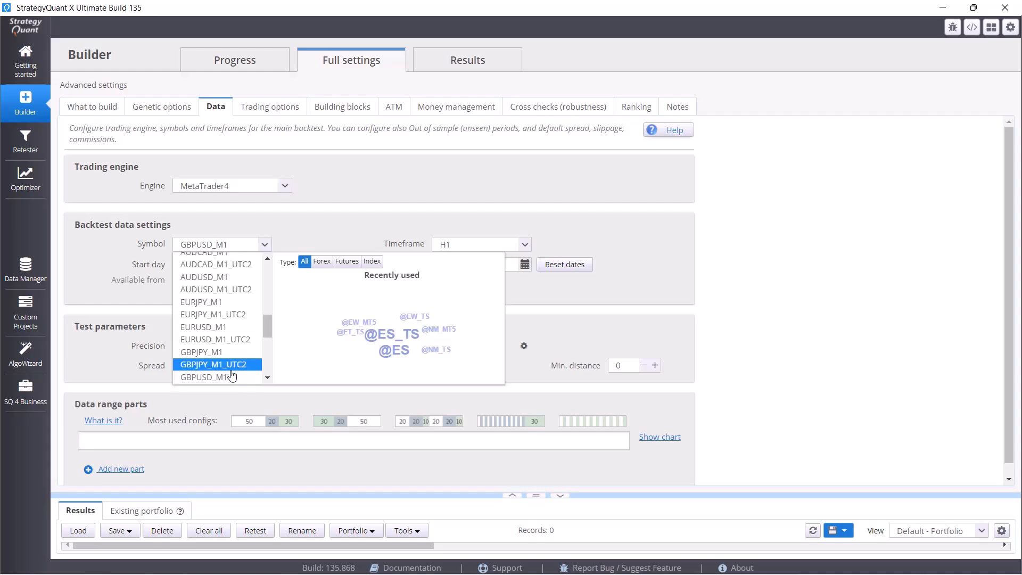
{"action": "scroll", "coordinate": [235, 367], "scroll_direction": "down", "scroll_amount": 2}
{"action": "left_click", "coordinate": [237, 325]}
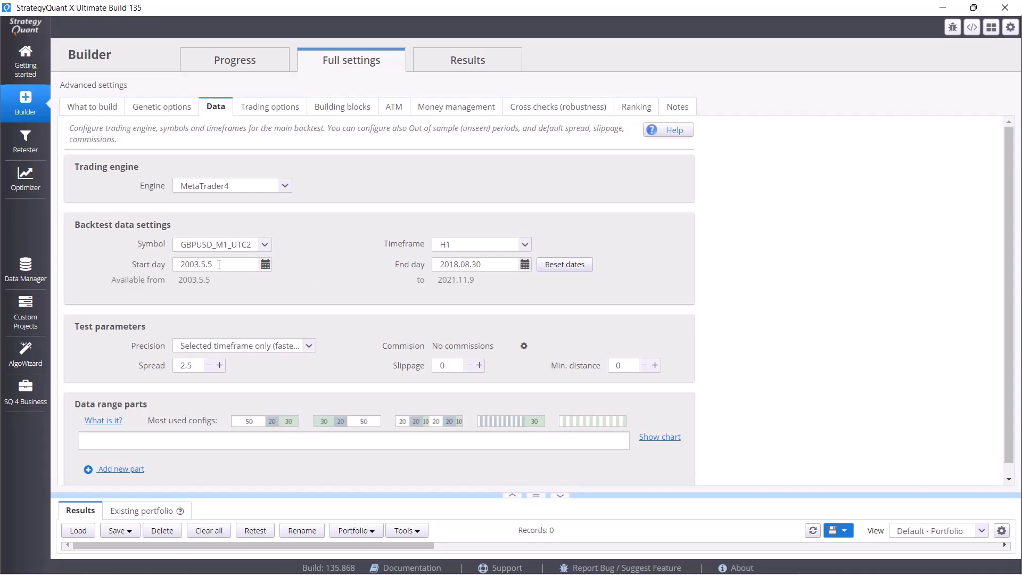
View the start day calendar of the backtest data and close it.
{"action": "left_click", "coordinate": [187, 268]}
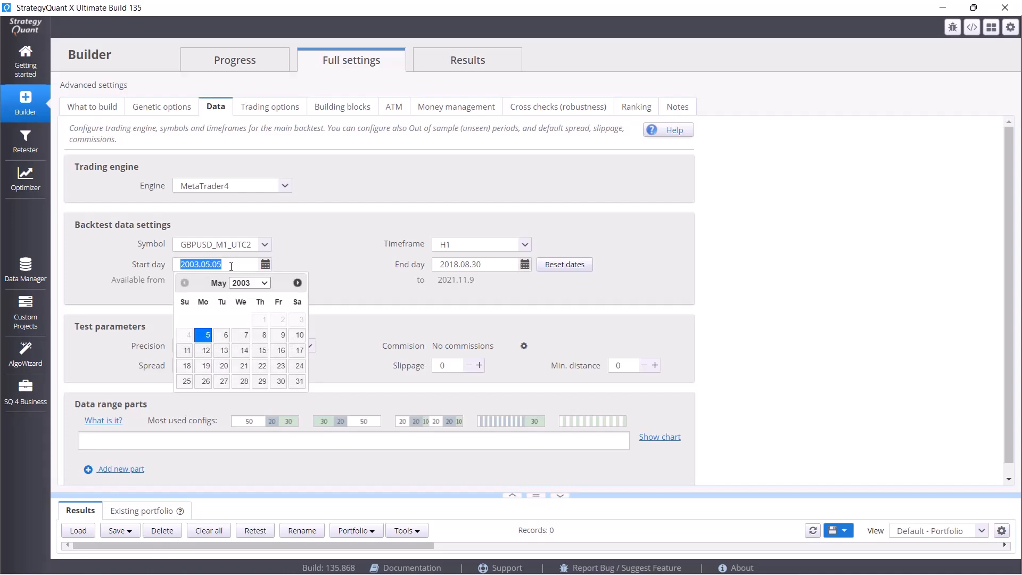
{"action": "left_click", "coordinate": [487, 278]}
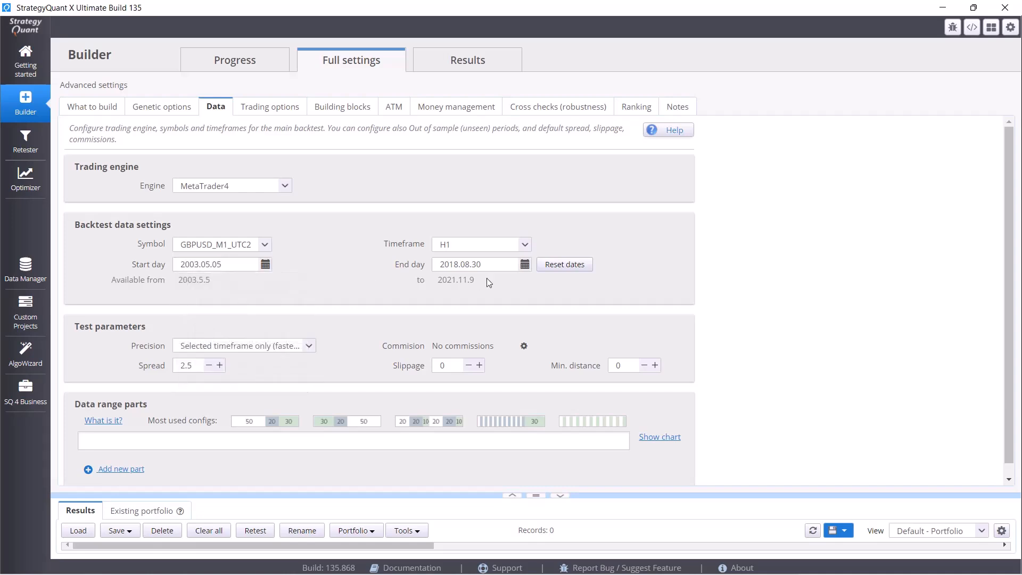
Set the end day of the backtest data to 2019.06.30.
{"action": "left_click", "coordinate": [525, 265]}
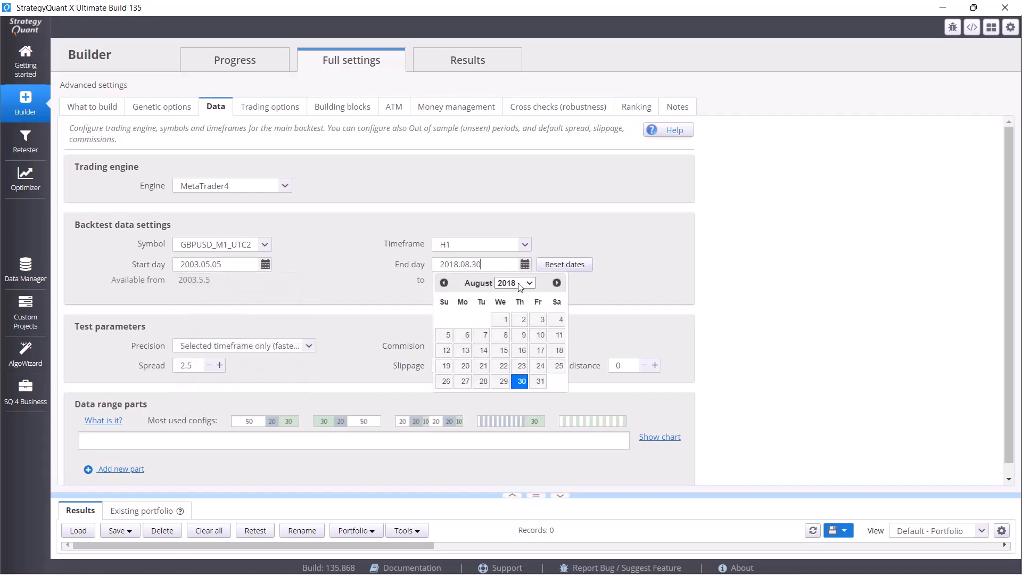
{"action": "left_click", "coordinate": [531, 284]}
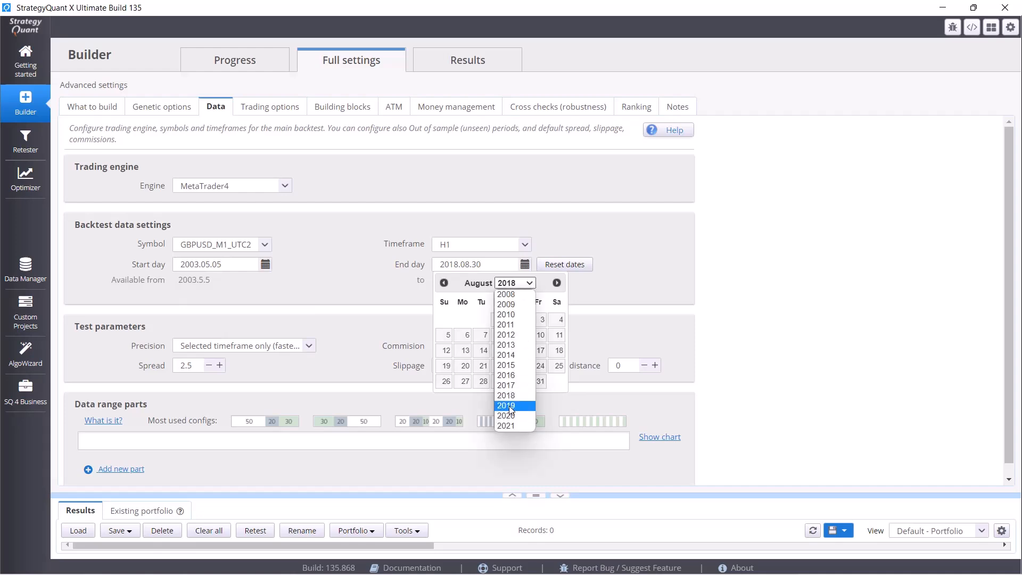
{"action": "left_click", "coordinate": [515, 406]}
{"action": "left_click", "coordinate": [444, 283]}
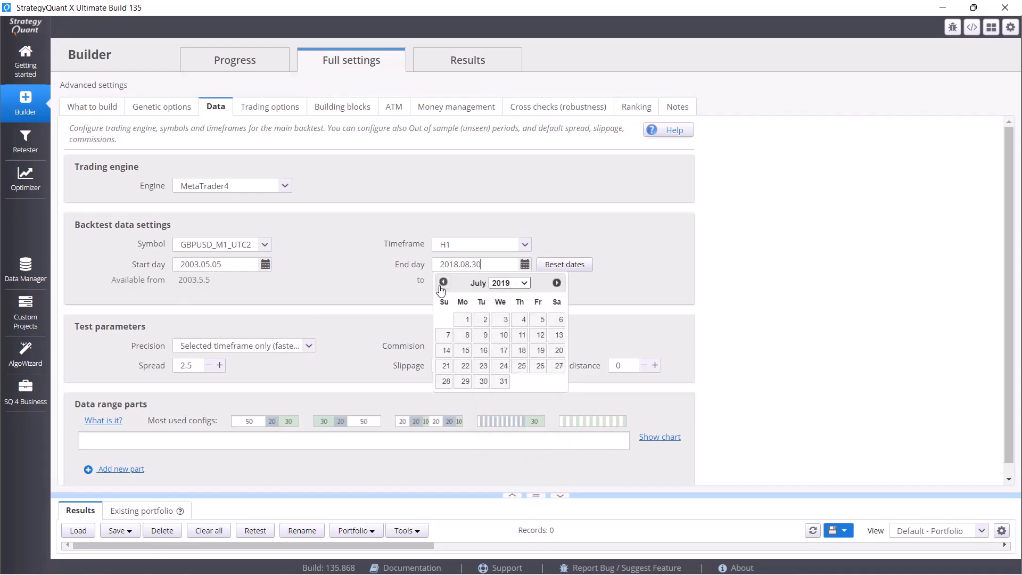
{"action": "left_click", "coordinate": [444, 282]}
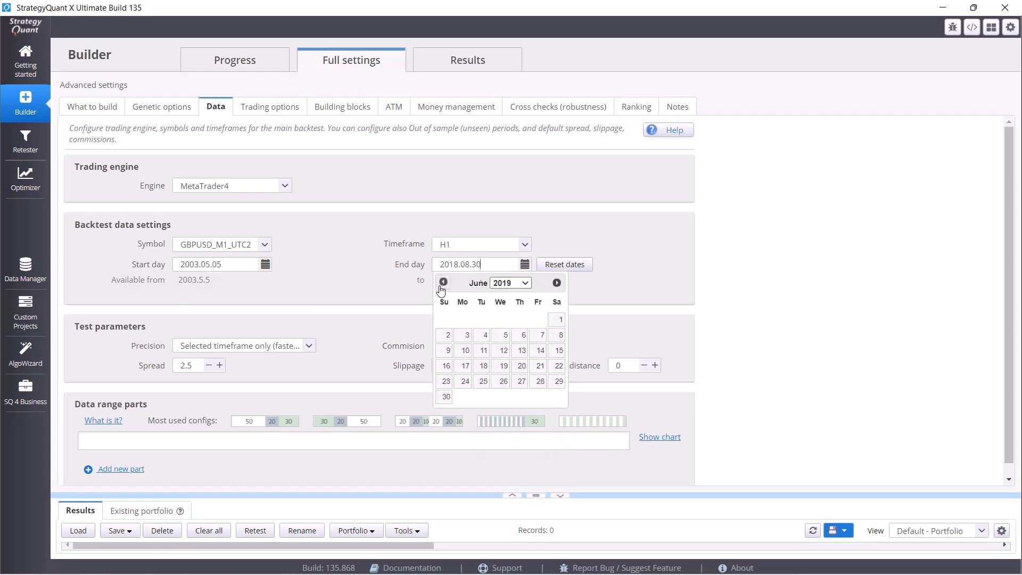
{"action": "left_click", "coordinate": [446, 396]}
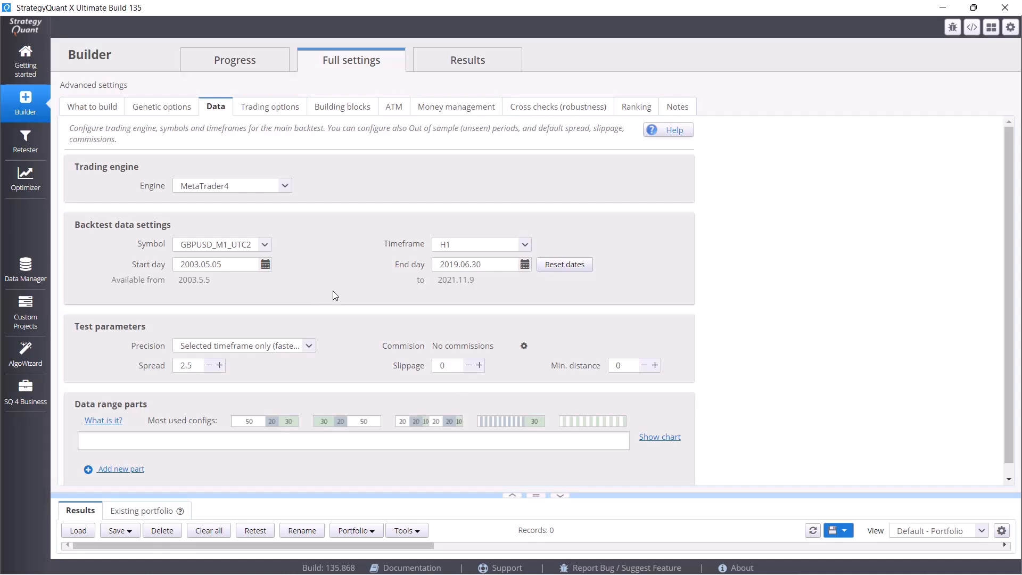
Review the timeframe and precision options, leaving the timeframe at H1 and the precision at Selected timeframe only (fastest).
{"action": "scroll", "coordinate": [333, 291], "scroll_direction": "down", "scroll_amount": 1}
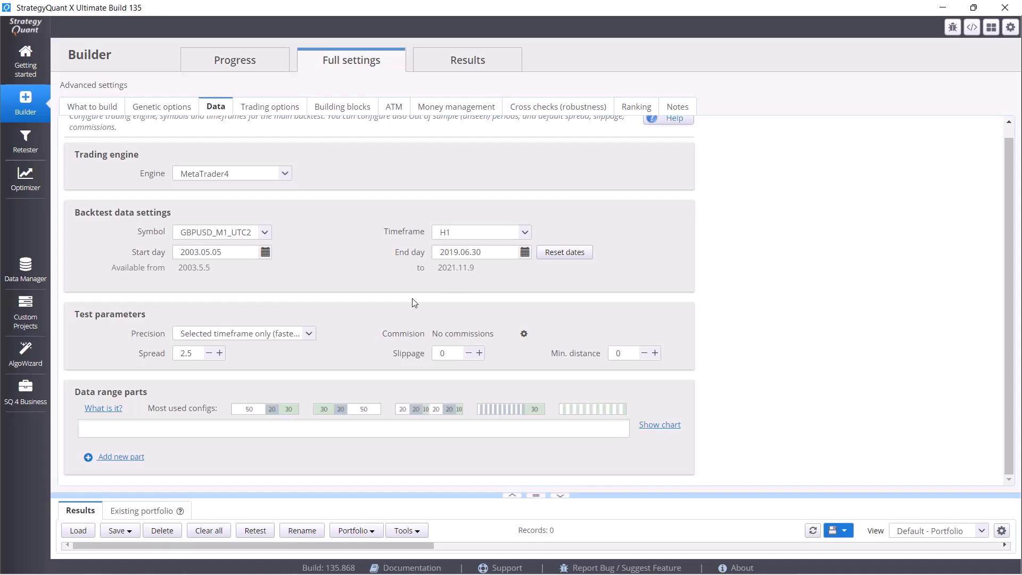
{"action": "left_click", "coordinate": [530, 239]}
{"action": "left_click", "coordinate": [498, 291]}
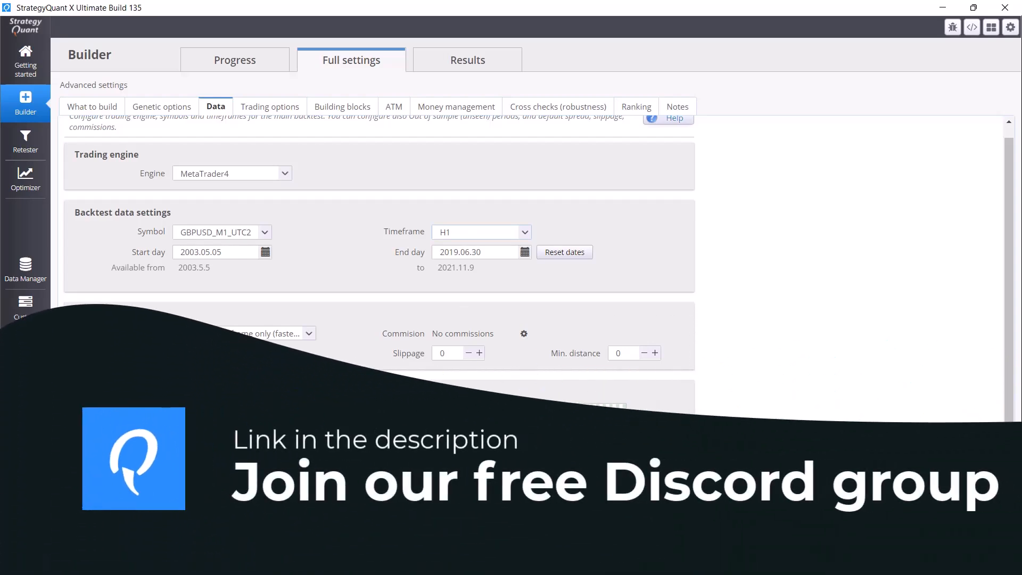
{"action": "left_click", "coordinate": [309, 334]}
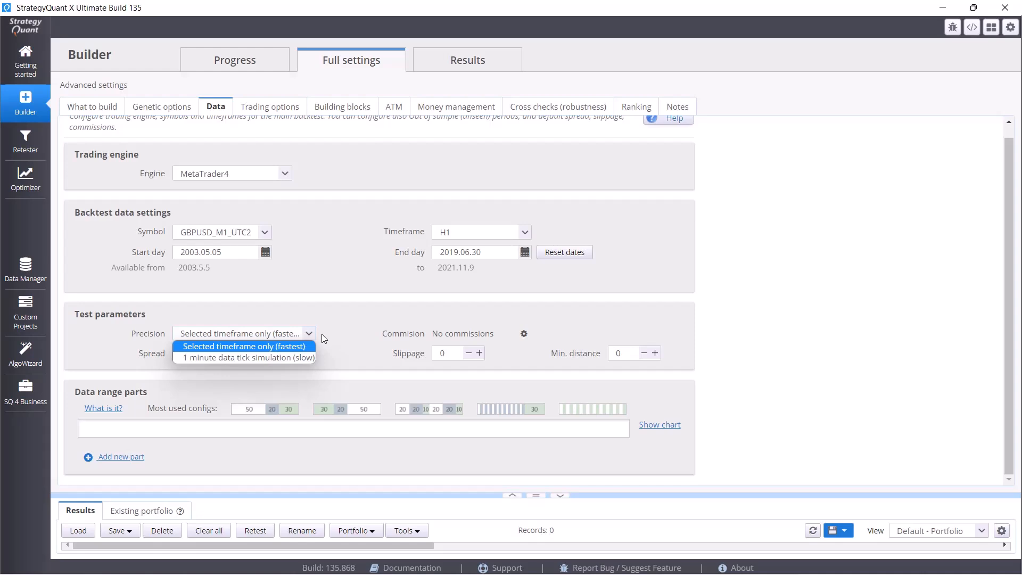
{"action": "left_click", "coordinate": [348, 356]}
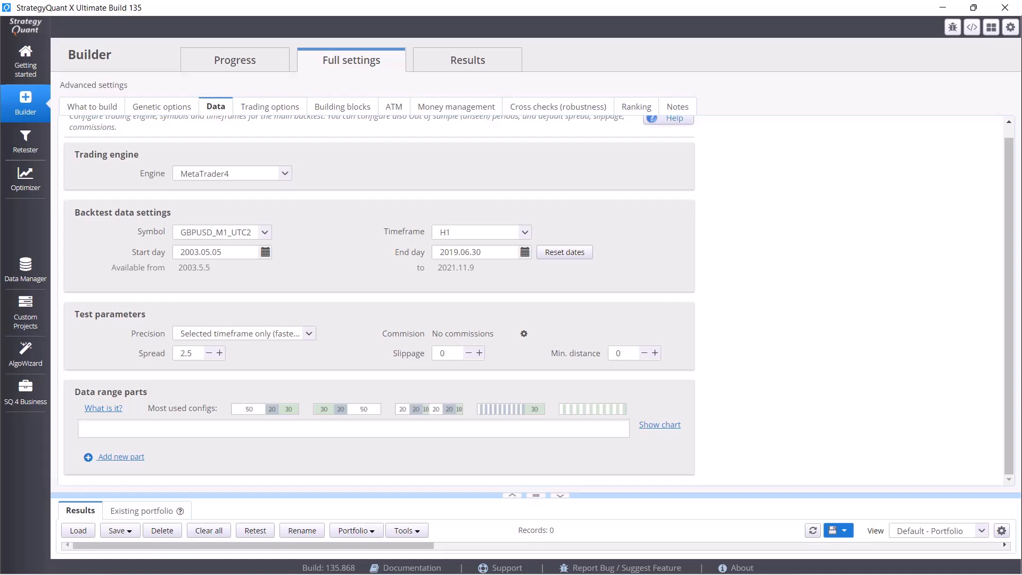
{"action": "left_click", "coordinate": [308, 334]}
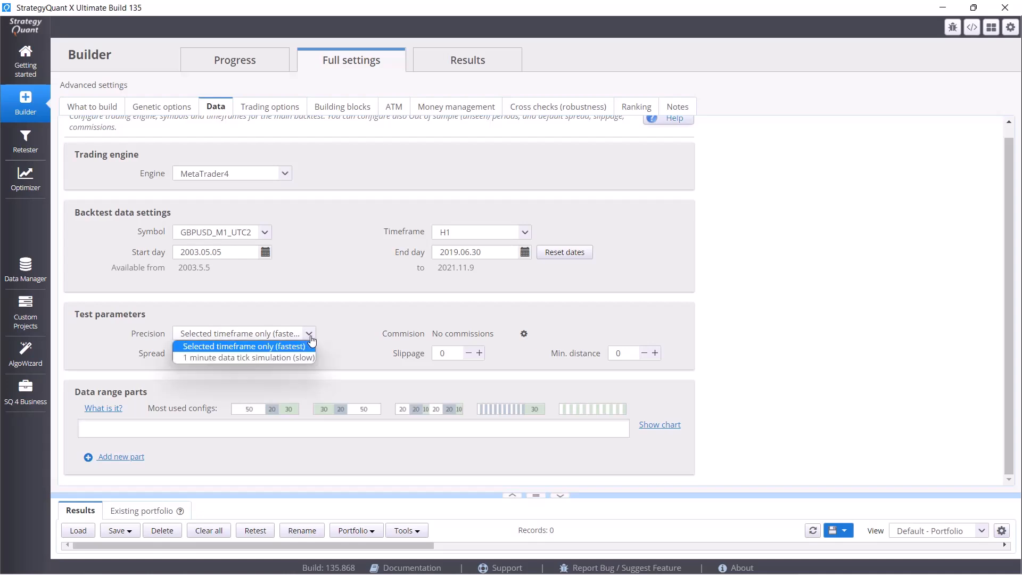
{"action": "left_click", "coordinate": [291, 347]}
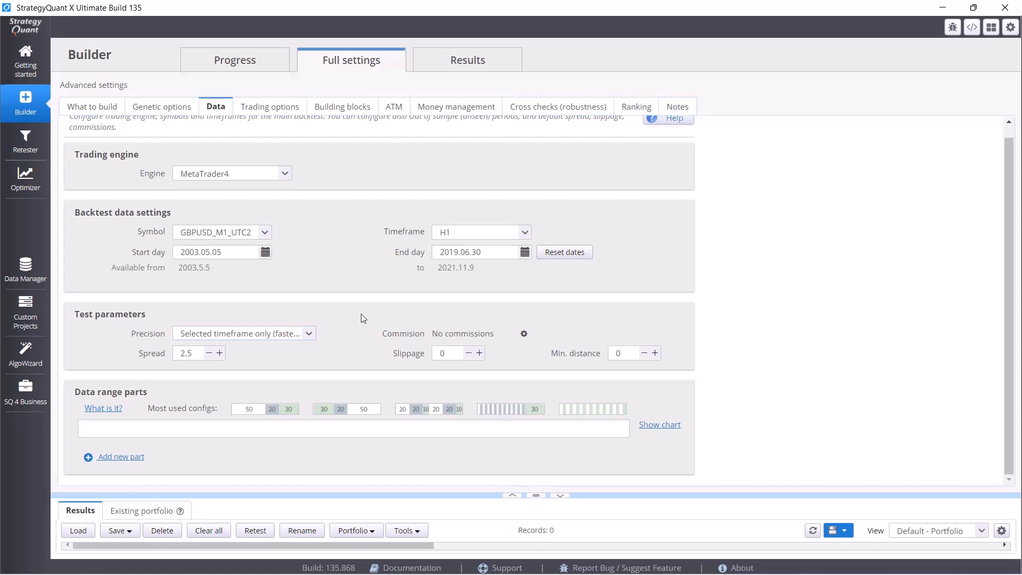
Set the slippage in the test parameters to 1, leaving the spread at 2.5.
{"action": "left_click_drag", "start_coordinate": [179, 354], "coordinate": [195, 356]}
{"action": "left_click", "coordinate": [259, 354]}
{"action": "left_click", "coordinate": [480, 354]}
Show the data range chart and add two out-of-sample test parts, about 2004.10.29 to 2007.01.18 and 2011.10.18 to 2014.02.11.
{"action": "left_click", "coordinate": [654, 426]}
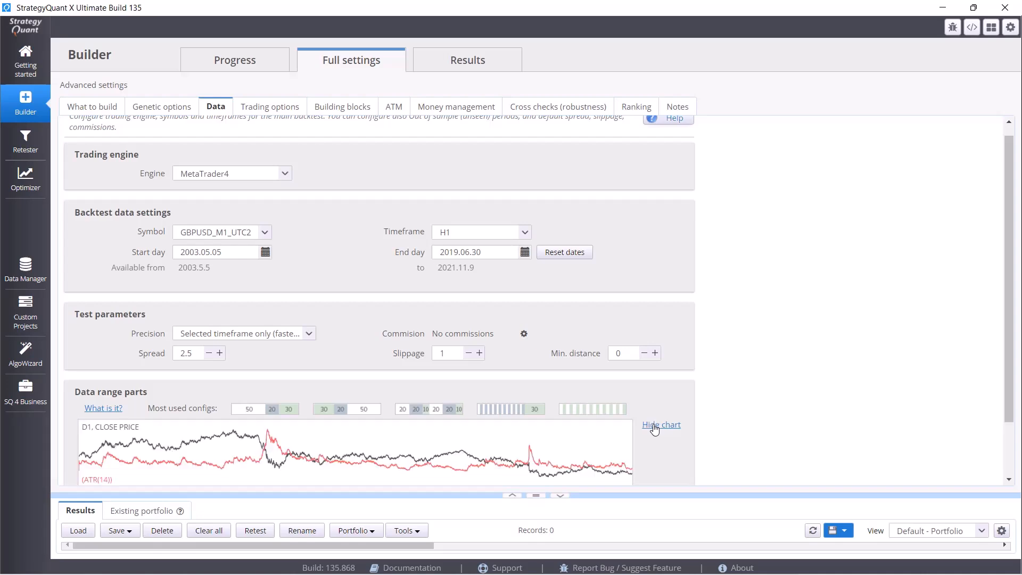
{"action": "scroll", "coordinate": [652, 429], "scroll_direction": "down", "scroll_amount": 1}
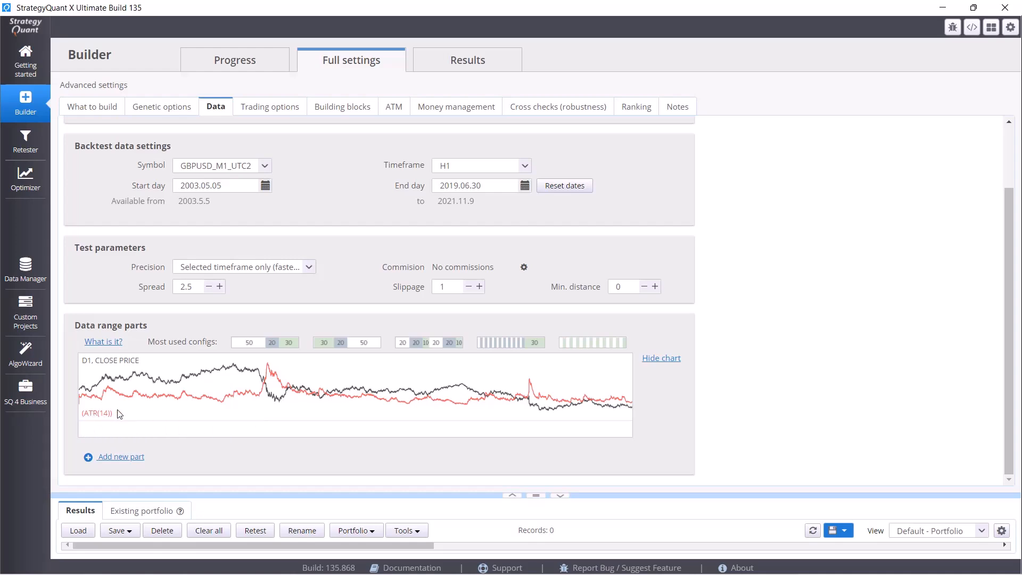
{"action": "left_click", "coordinate": [112, 461]}
{"action": "left_click", "coordinate": [137, 432]}
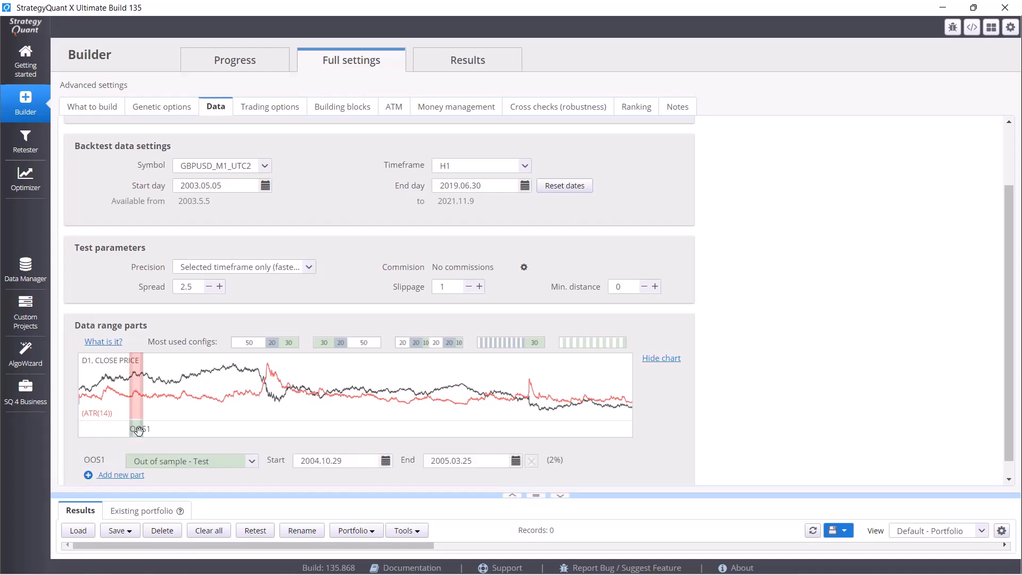
{"action": "left_click", "coordinate": [231, 430]}
{"action": "left_click_drag", "start_coordinate": [238, 430], "coordinate": [303, 413]}
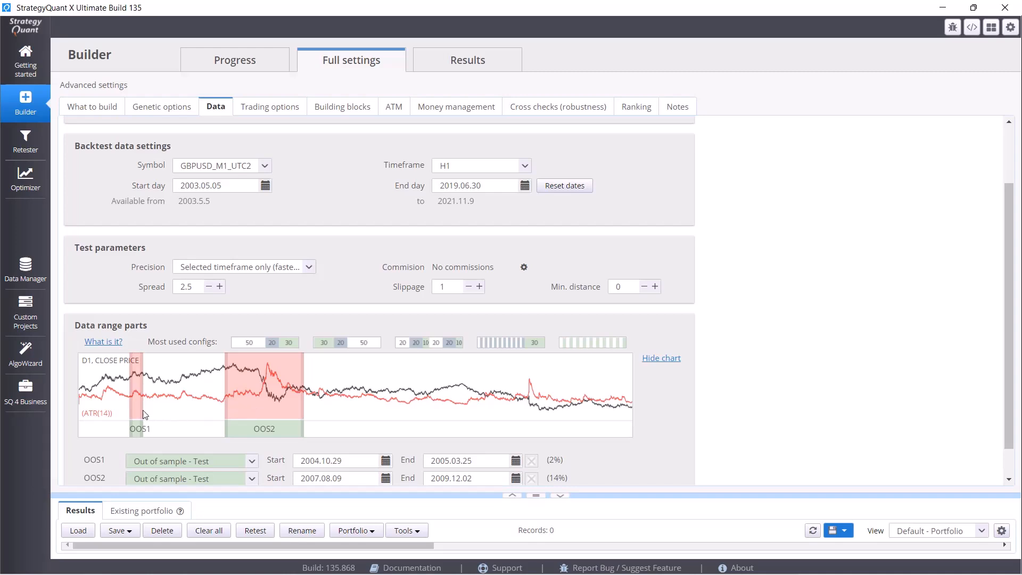
{"action": "left_click_drag", "start_coordinate": [143, 410], "coordinate": [205, 410]}
{"action": "left_click_drag", "start_coordinate": [285, 410], "coordinate": [428, 409]}
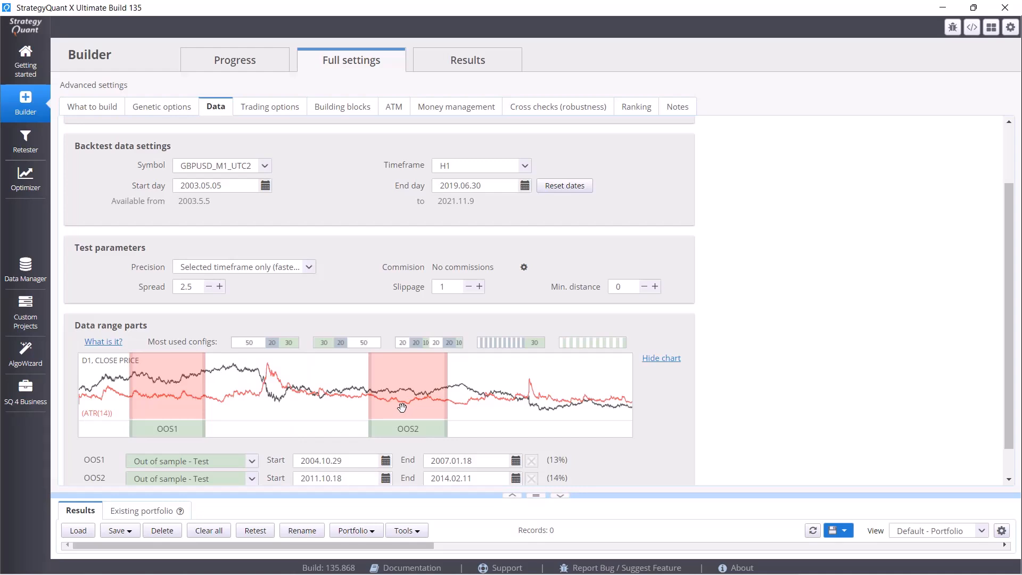
Remove both out-of-sample parts from the data range and hide the price chart.
{"action": "scroll", "coordinate": [697, 426], "scroll_direction": "down", "scroll_amount": 1}
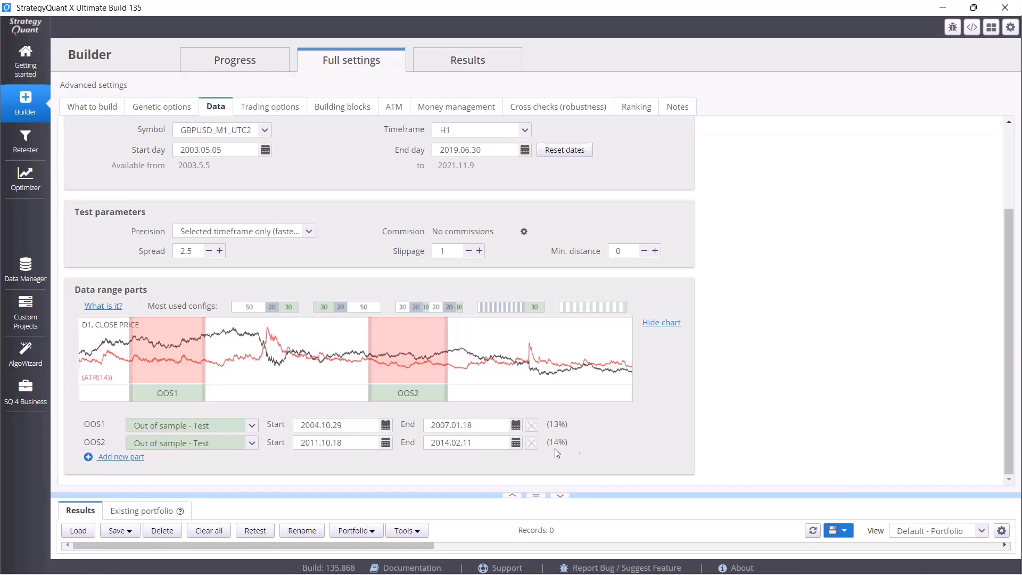
{"action": "left_click", "coordinate": [532, 444]}
{"action": "left_click", "coordinate": [532, 443]}
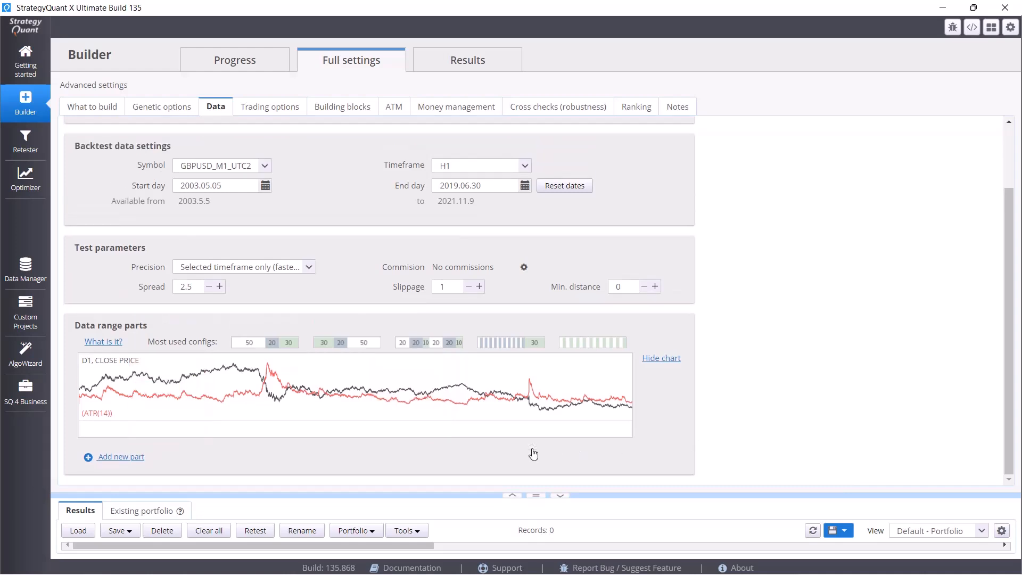
{"action": "left_click", "coordinate": [661, 358]}
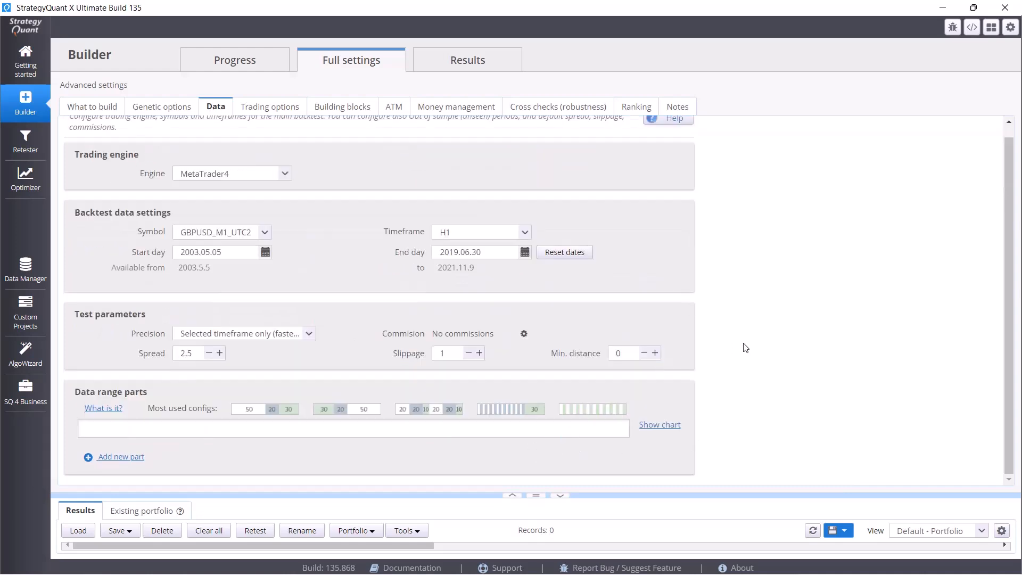
In the trading options, try the Exit At End Of Day and Exit On Friday switches, leaving only Exit On Friday enabled.
{"action": "scroll", "coordinate": [745, 347], "scroll_direction": "up", "scroll_amount": 1}
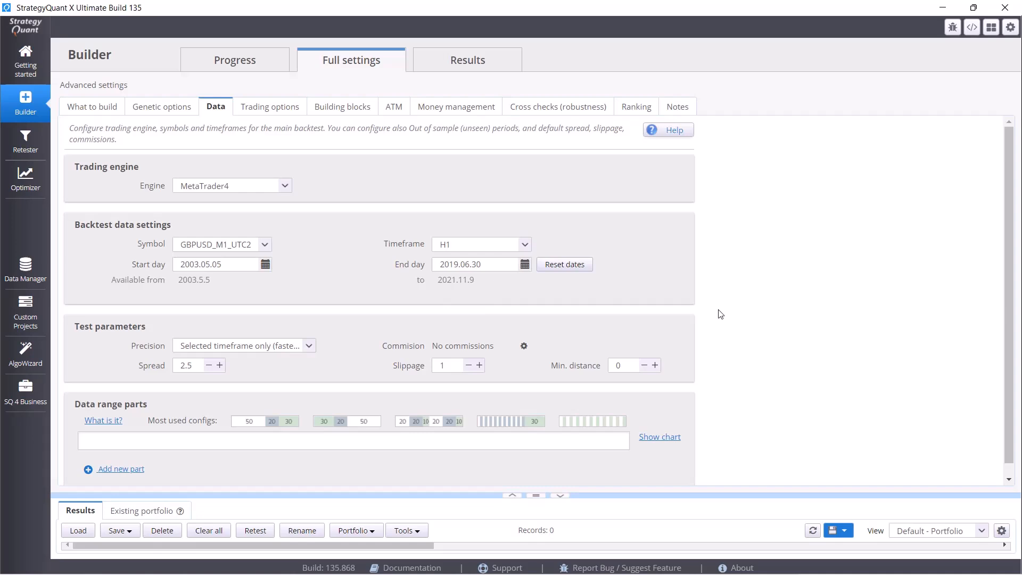
{"action": "left_click", "coordinate": [288, 109]}
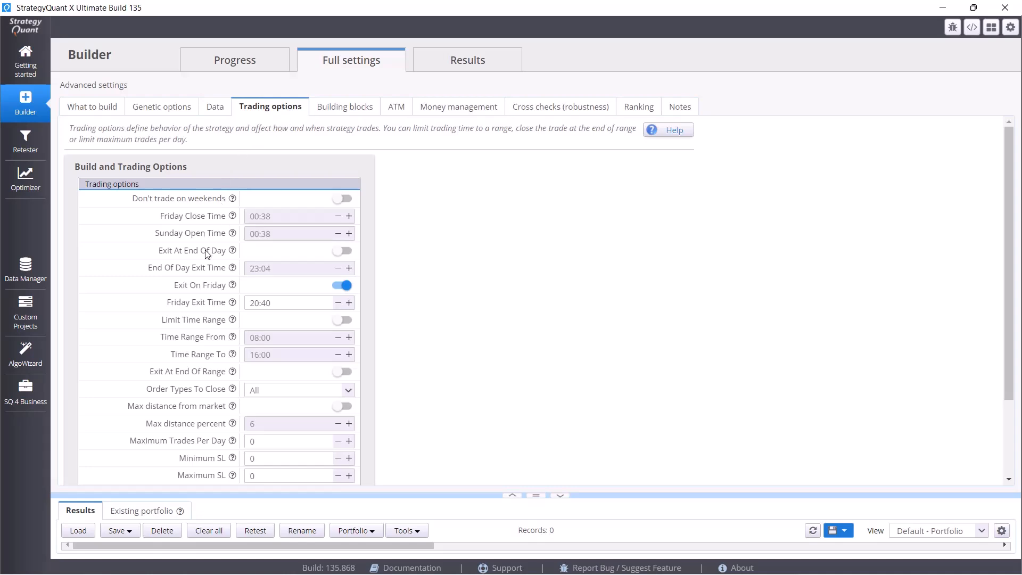
{"action": "left_click", "coordinate": [341, 252]}
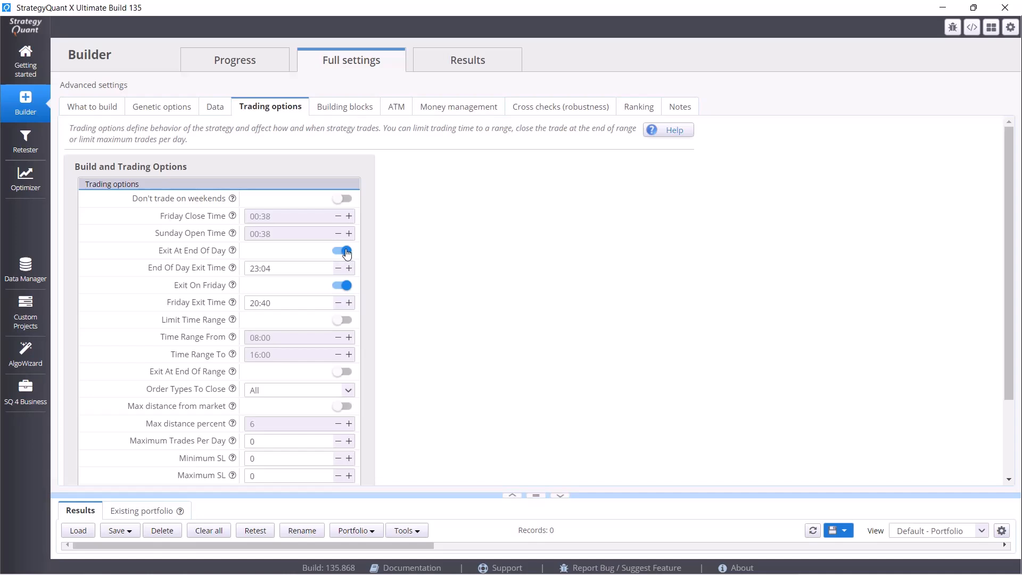
{"action": "left_click", "coordinate": [346, 251]}
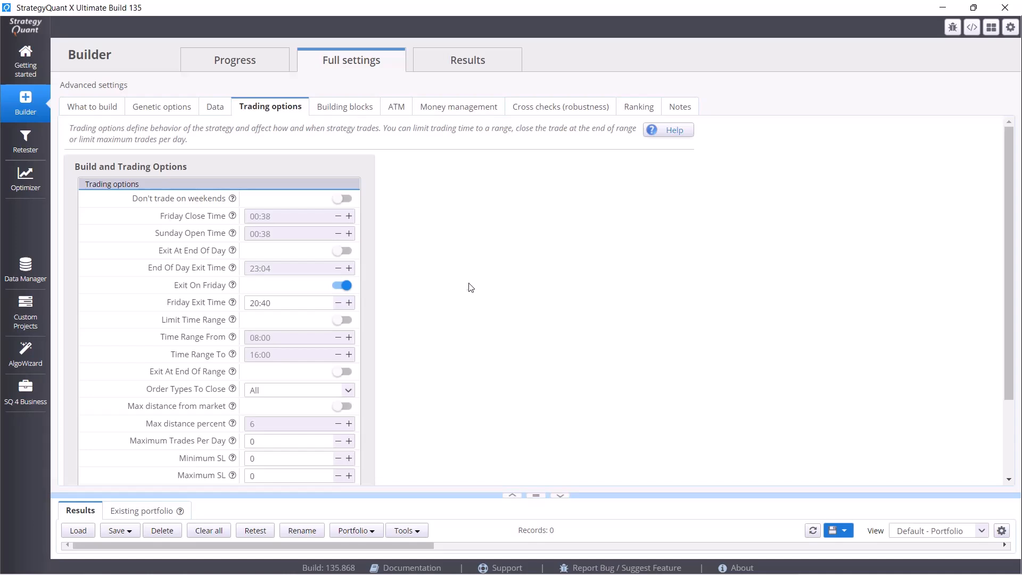
{"action": "scroll", "coordinate": [471, 288], "scroll_direction": "down", "scroll_amount": 3}
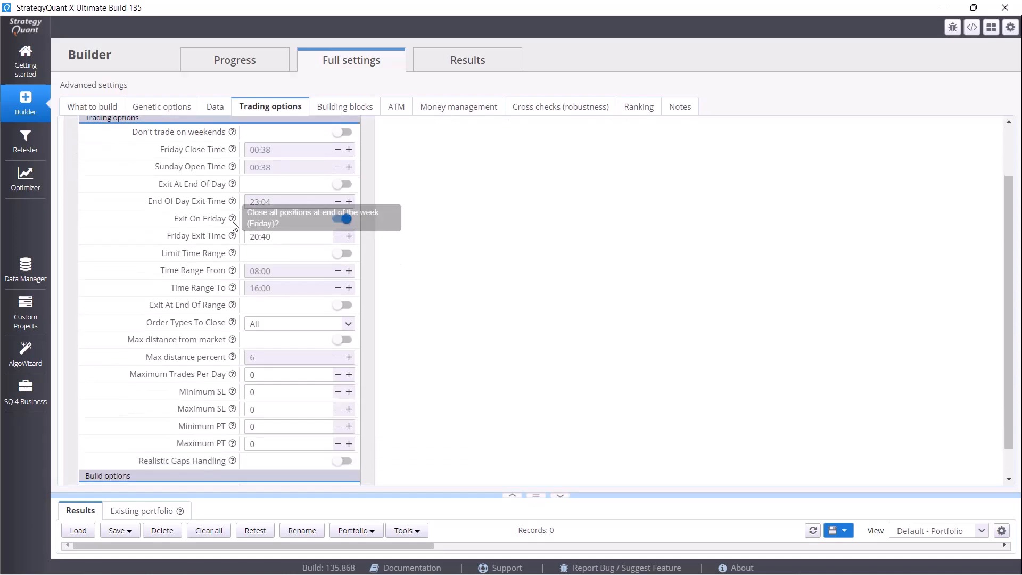
{"action": "left_click", "coordinate": [346, 219]}
{"action": "left_click", "coordinate": [346, 219]}
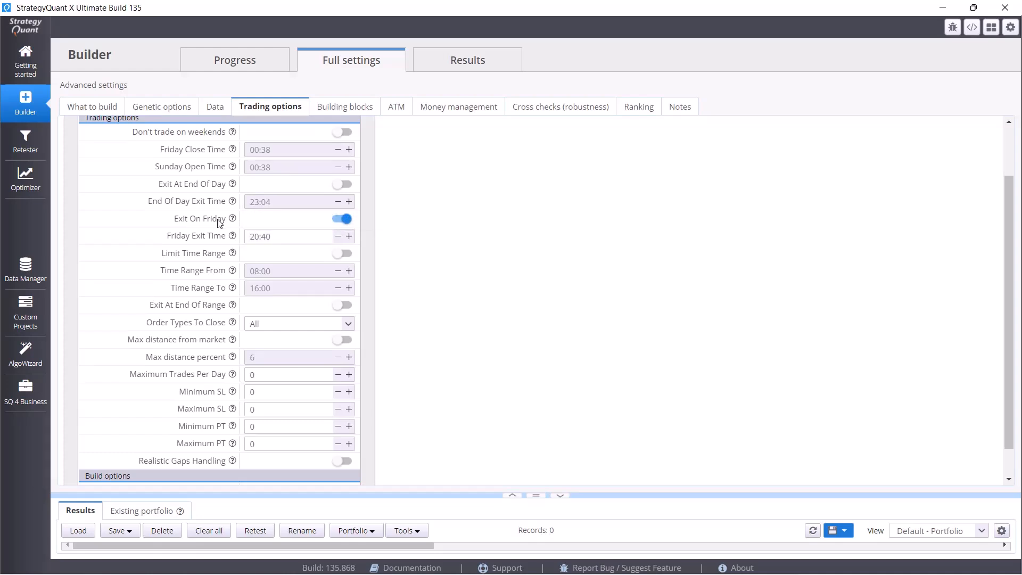
{"action": "double_click", "coordinate": [250, 237]}
{"action": "left_click", "coordinate": [282, 235]}
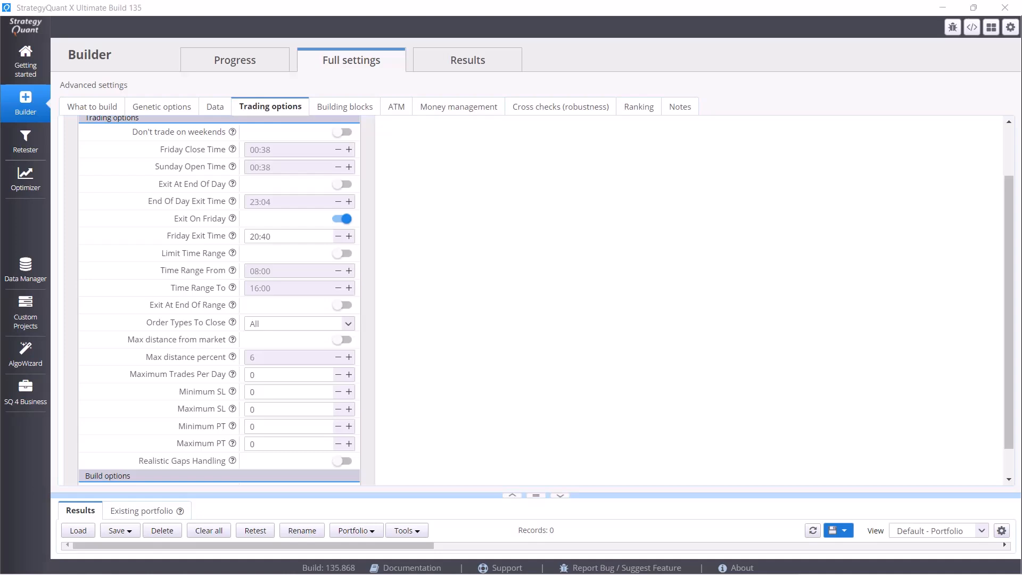
Enable Limit Time Range, set the range to 07:58 through 15:58, and disable the limit again.
{"action": "left_click", "coordinate": [345, 254]}
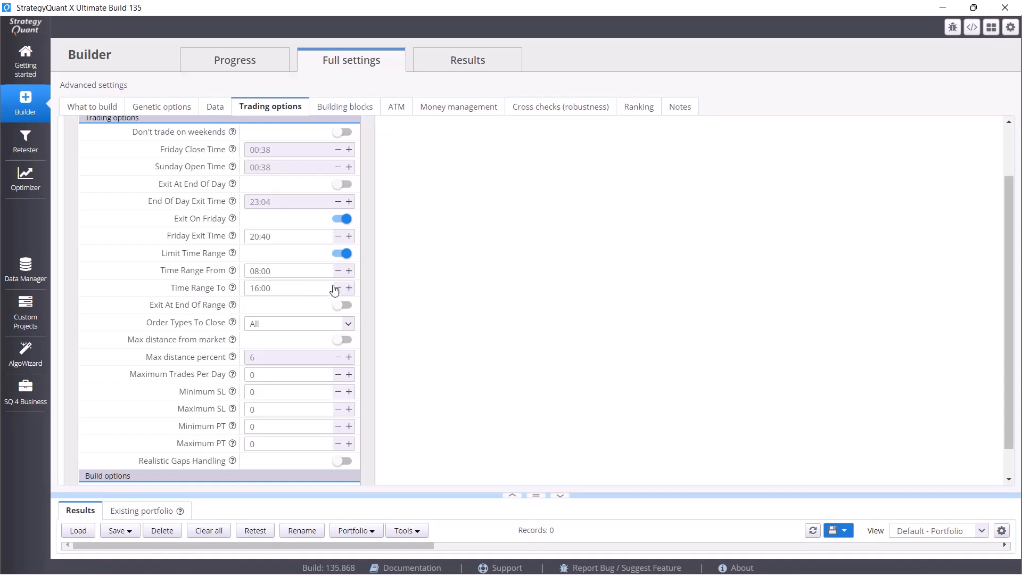
{"action": "left_click", "coordinate": [339, 287]}
{"action": "left_click", "coordinate": [337, 271]}
{"action": "left_click", "coordinate": [343, 253]}
{"action": "scroll", "coordinate": [253, 308], "scroll_direction": "down", "scroll_amount": 1}
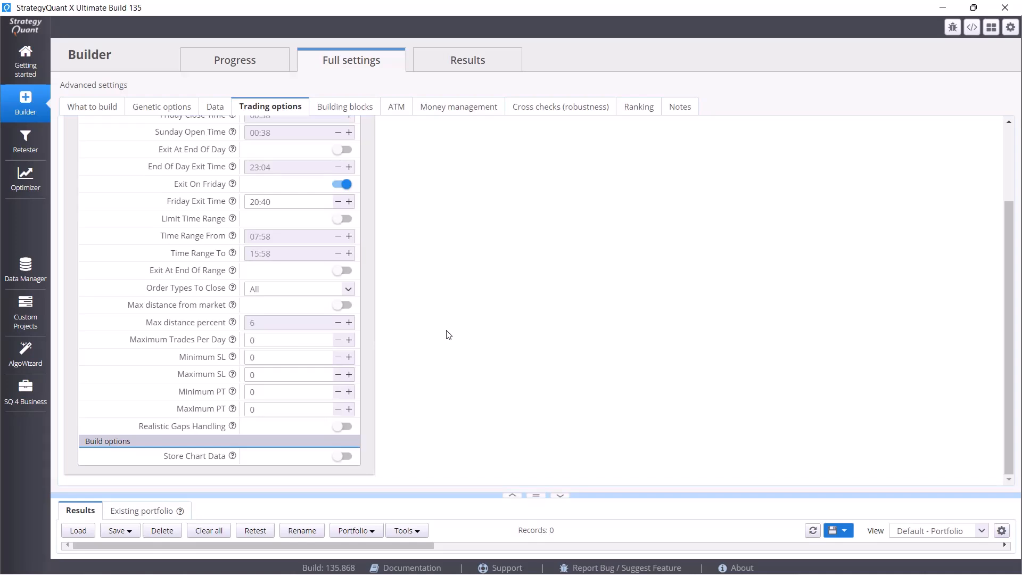
Examine the building blocks, checking which predefined signals are selected for strategy generation.
{"action": "left_click", "coordinate": [344, 107]}
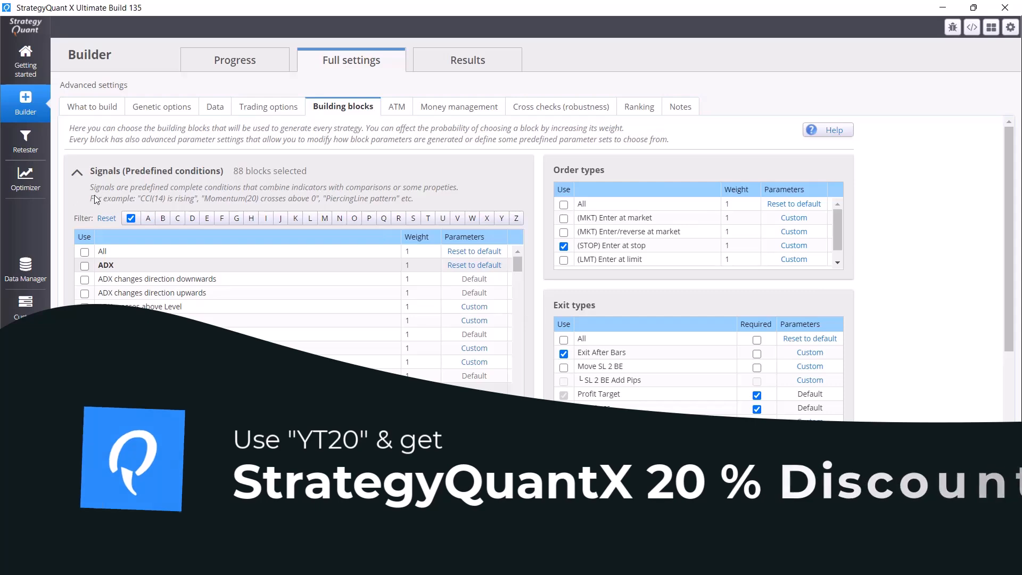
{"action": "scroll", "coordinate": [118, 191], "scroll_direction": "down", "scroll_amount": 10}
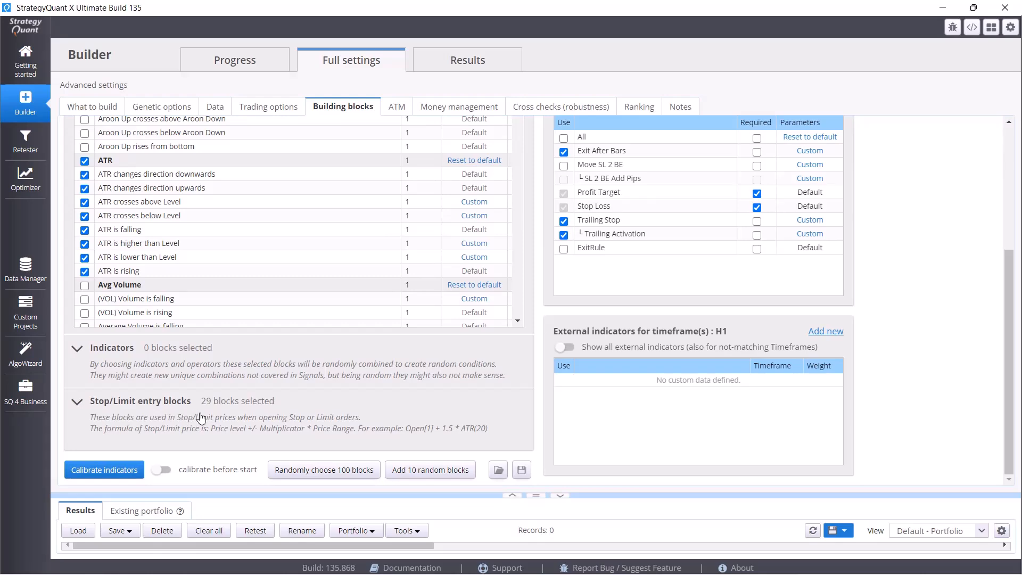
{"action": "scroll", "coordinate": [235, 285], "scroll_direction": "up", "scroll_amount": 10}
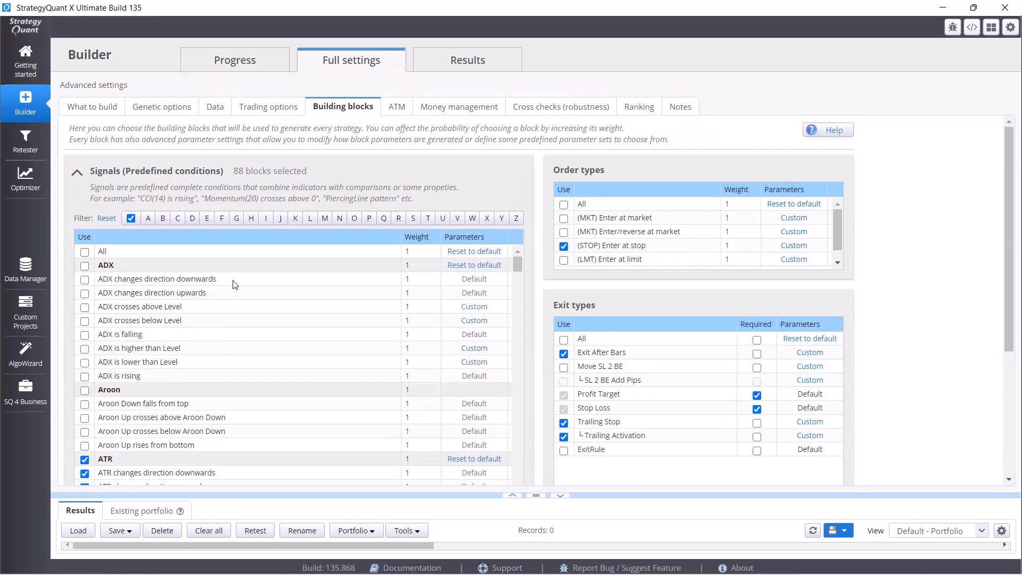
{"action": "scroll", "coordinate": [235, 294], "scroll_direction": "down", "scroll_amount": 5}
{"action": "scroll", "coordinate": [235, 297], "scroll_direction": "down", "scroll_amount": 10}
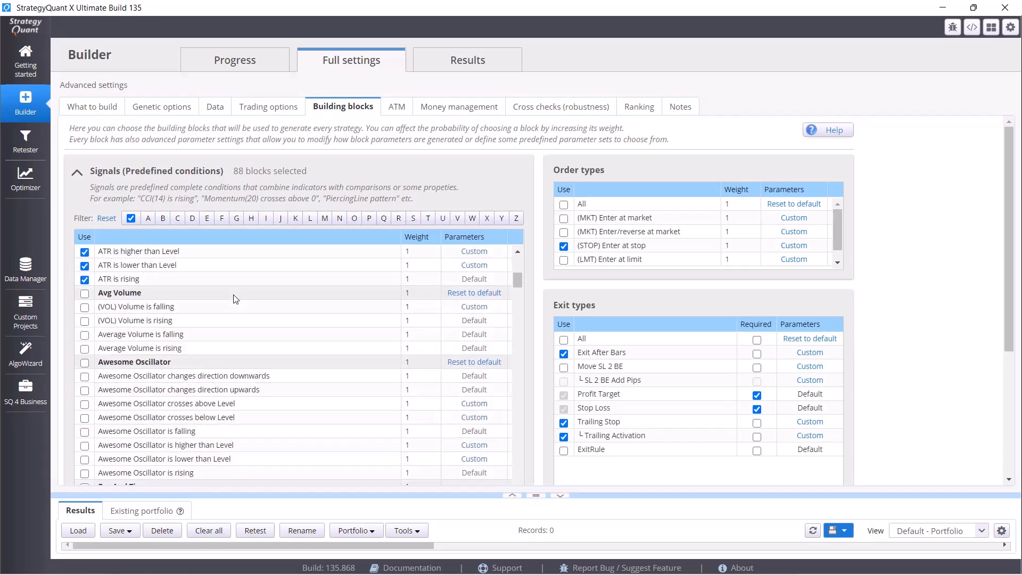
{"action": "scroll", "coordinate": [235, 299], "scroll_direction": "down", "scroll_amount": 2}
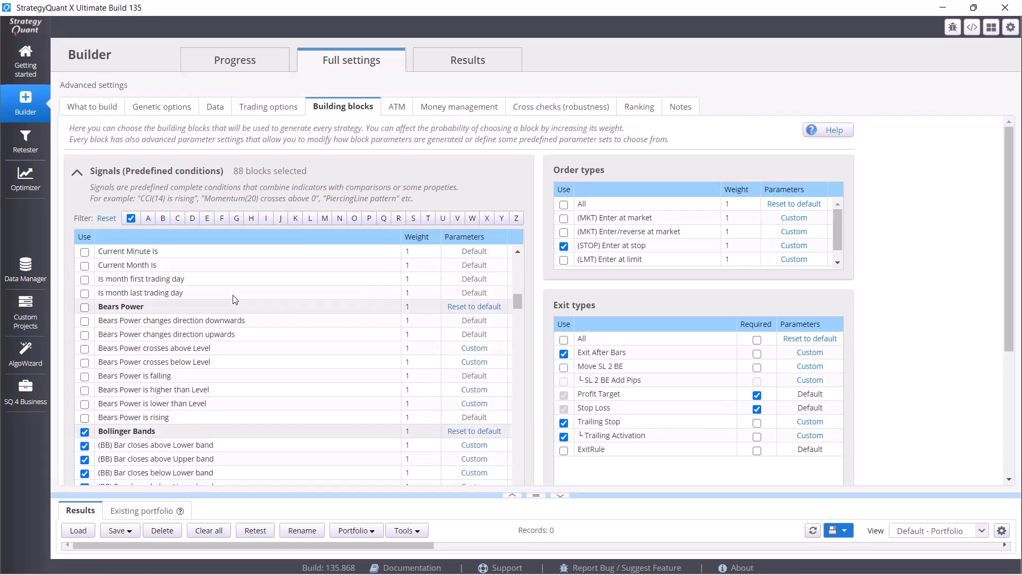
{"action": "scroll", "coordinate": [231, 296], "scroll_direction": "down", "scroll_amount": 5}
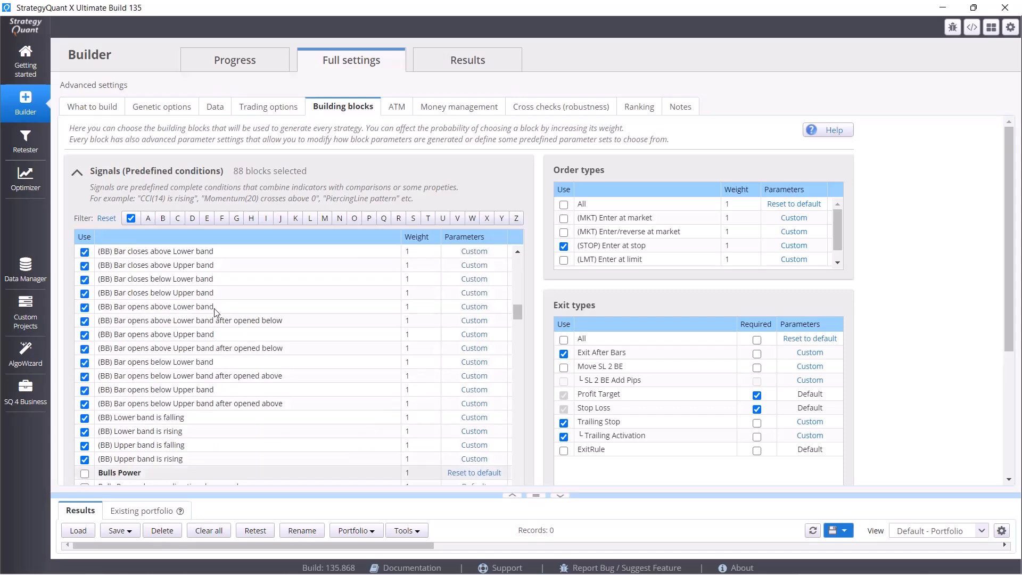
{"action": "scroll", "coordinate": [93, 309], "scroll_direction": "up", "scroll_amount": 17}
{"action": "scroll", "coordinate": [93, 308], "scroll_direction": "up", "scroll_amount": 5}
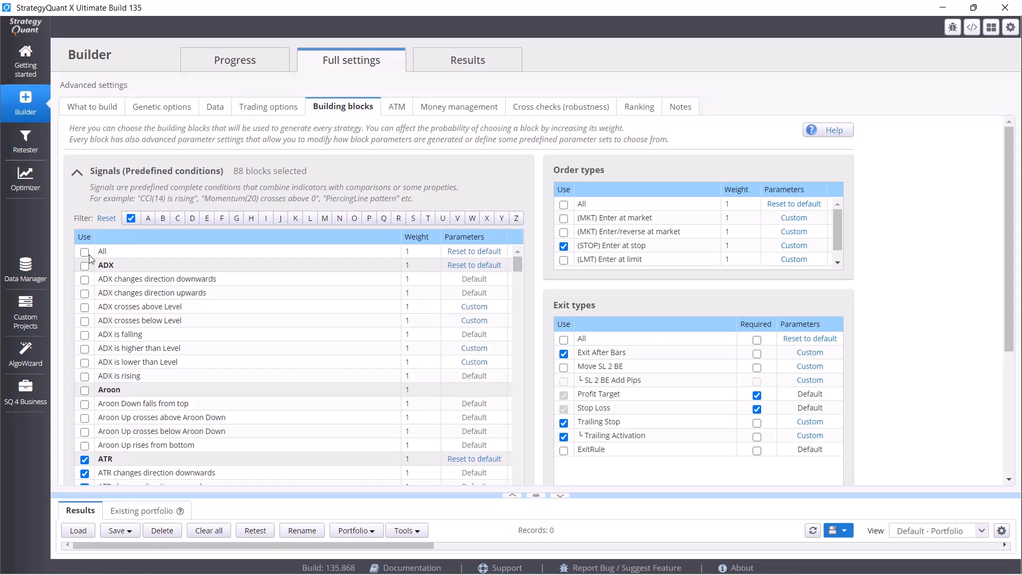
Review the predefined signals list from ADX through Ichimoku, checking which indicator groups are enabled for strategy generation.
{"action": "left_click", "coordinate": [29, 70]}
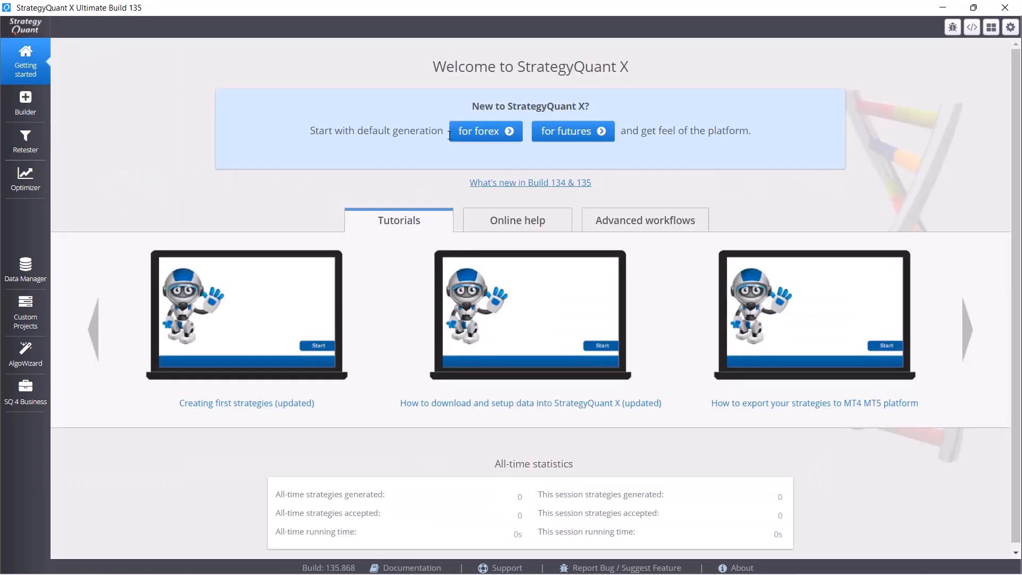
{"action": "left_click", "coordinate": [36, 108]}
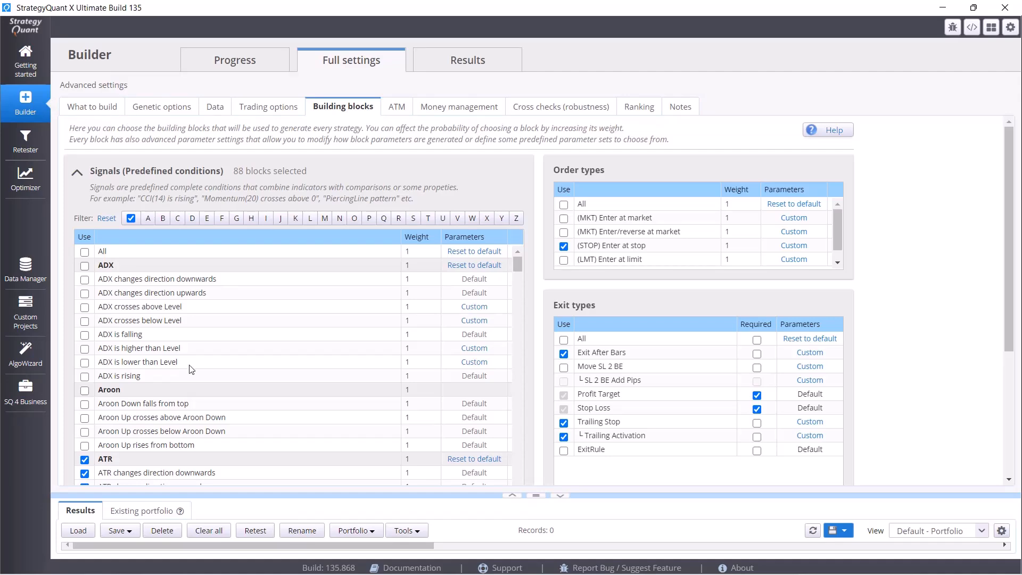
{"action": "scroll", "coordinate": [192, 369], "scroll_direction": "down", "scroll_amount": 10}
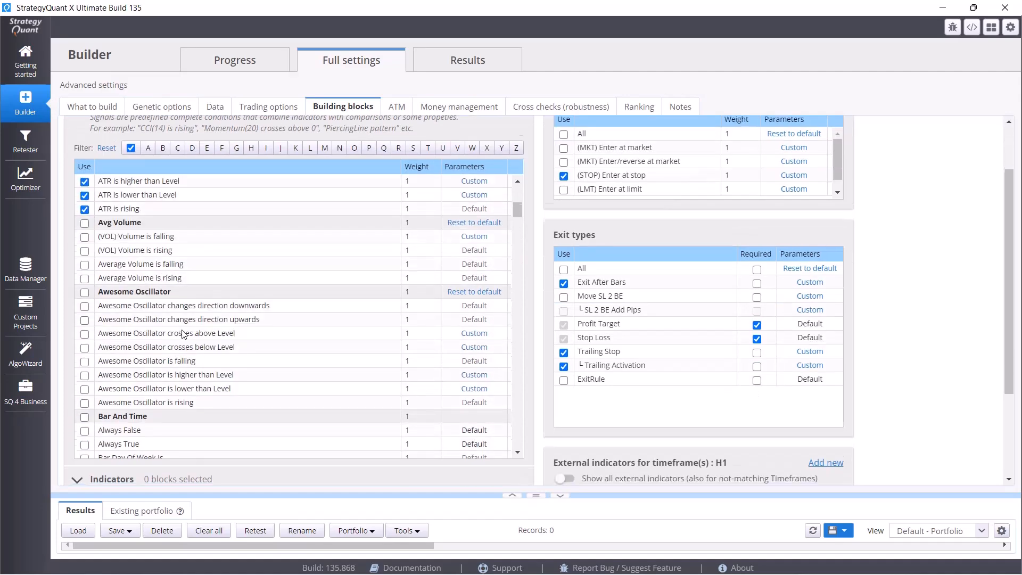
{"action": "scroll", "coordinate": [166, 283], "scroll_direction": "down", "scroll_amount": 8}
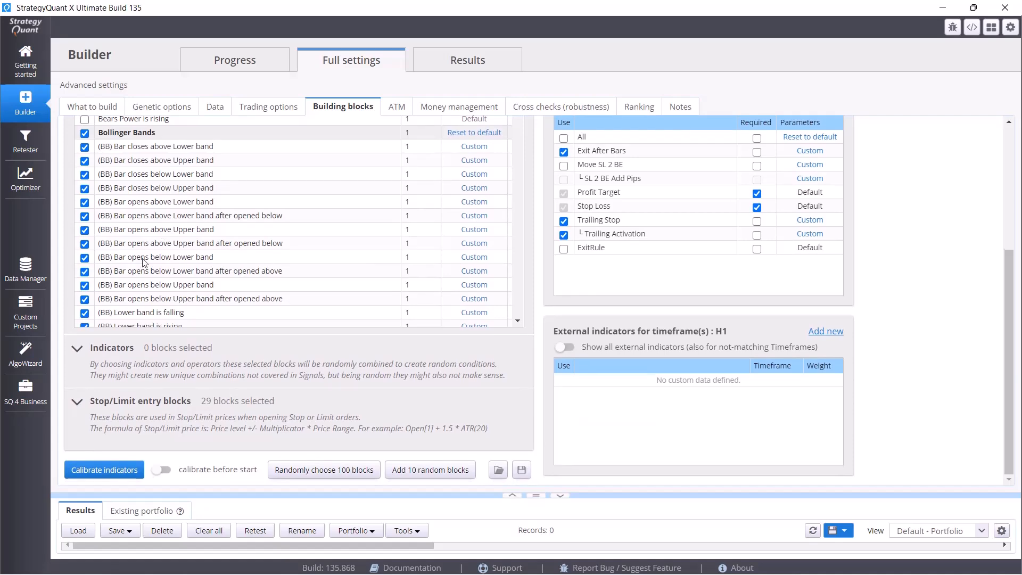
{"action": "scroll", "coordinate": [180, 226], "scroll_direction": "up", "scroll_amount": 12}
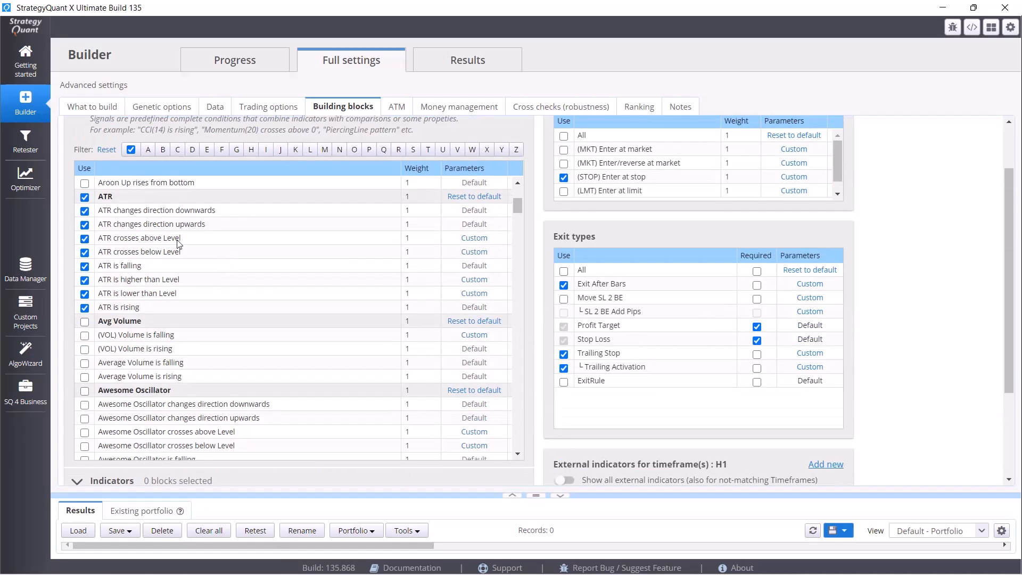
{"action": "scroll", "coordinate": [179, 242], "scroll_direction": "down", "scroll_amount": 10}
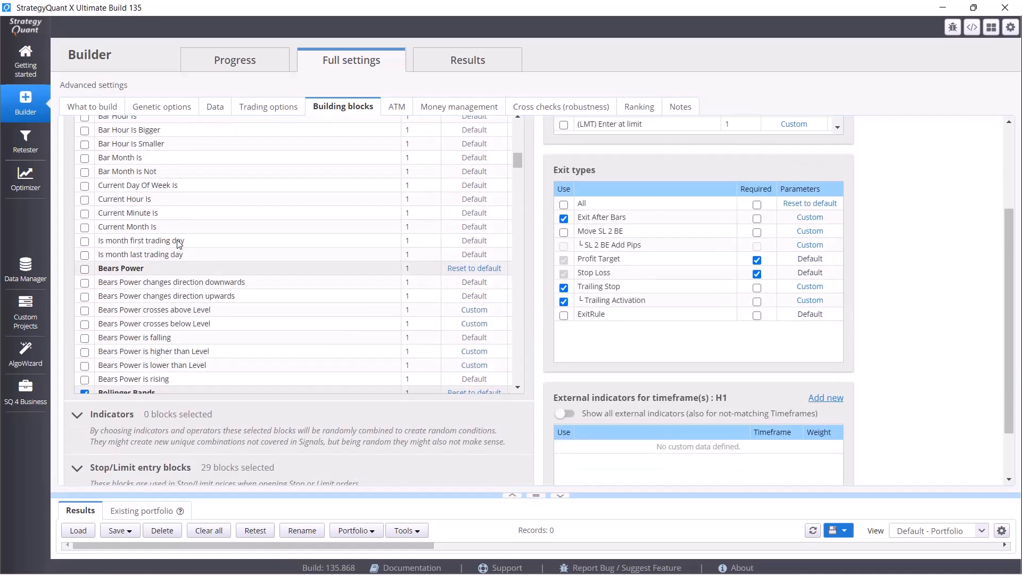
{"action": "scroll", "coordinate": [178, 243], "scroll_direction": "down", "scroll_amount": 3}
{"action": "scroll", "coordinate": [184, 233], "scroll_direction": "down", "scroll_amount": 2}
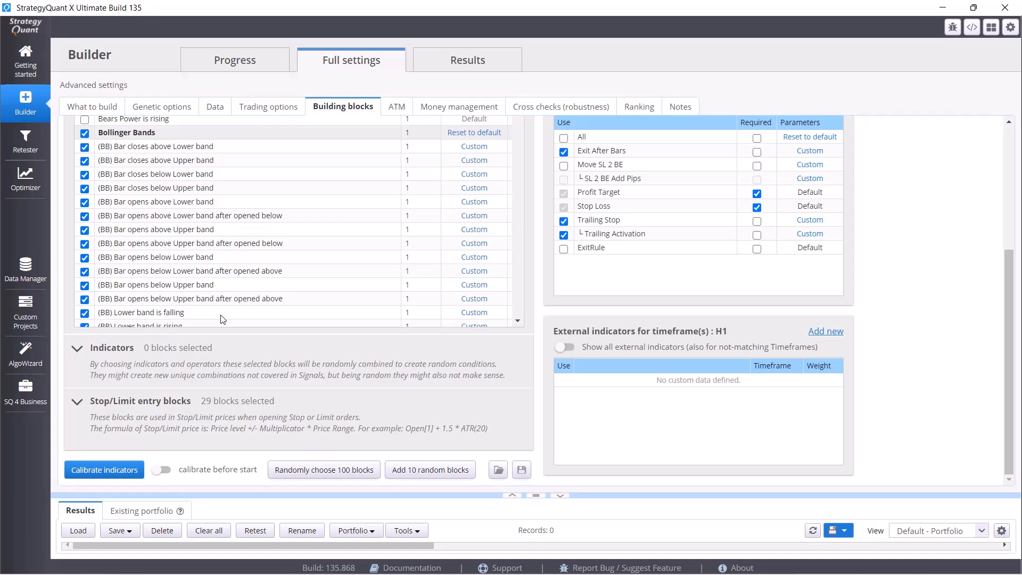
{"action": "scroll", "coordinate": [296, 269], "scroll_direction": "down", "scroll_amount": 5}
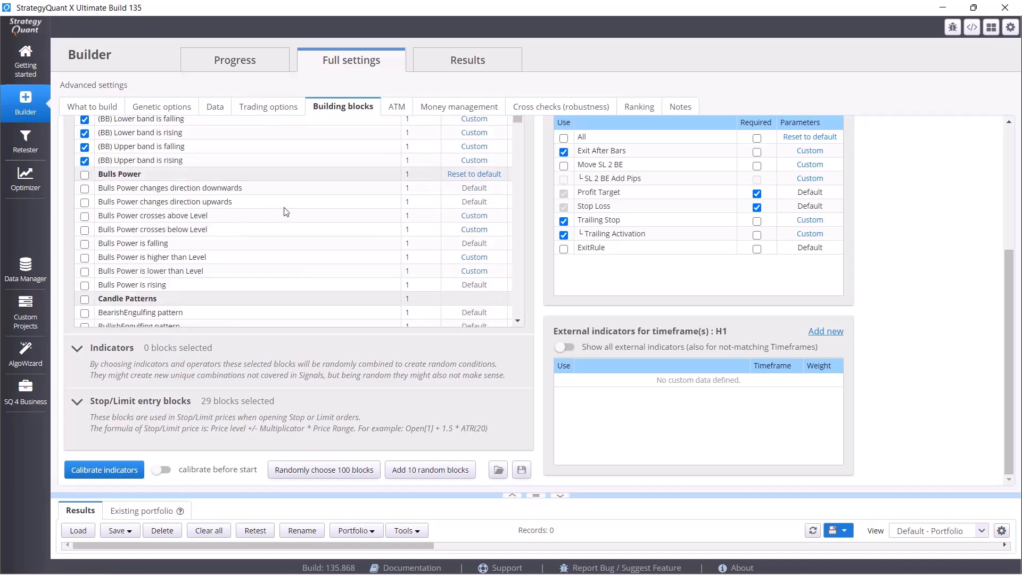
{"action": "scroll", "coordinate": [284, 213], "scroll_direction": "down", "scroll_amount": 5}
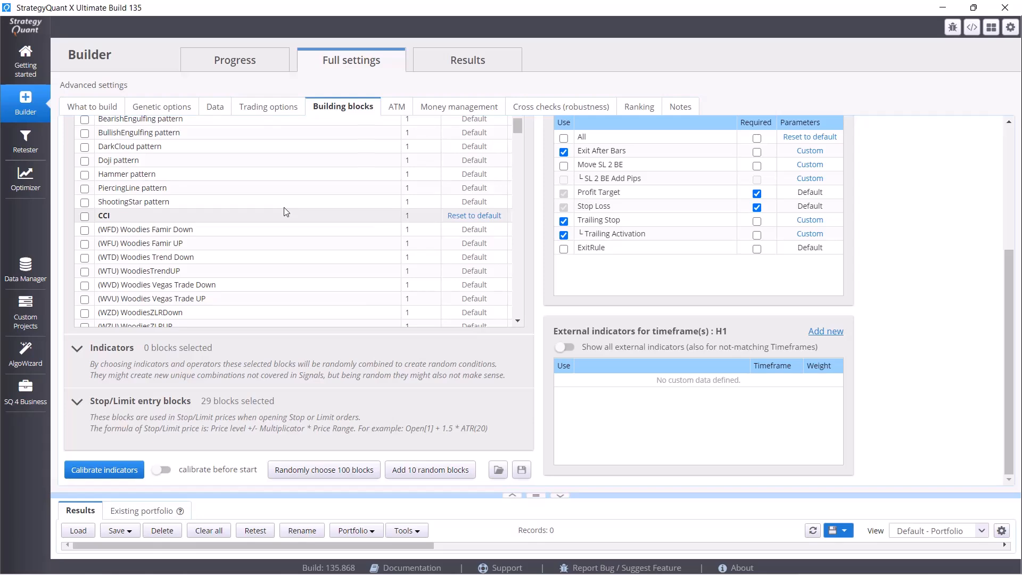
{"action": "scroll", "coordinate": [284, 212], "scroll_direction": "down", "scroll_amount": 9}
{"action": "scroll", "coordinate": [284, 212], "scroll_direction": "down", "scroll_amount": 5}
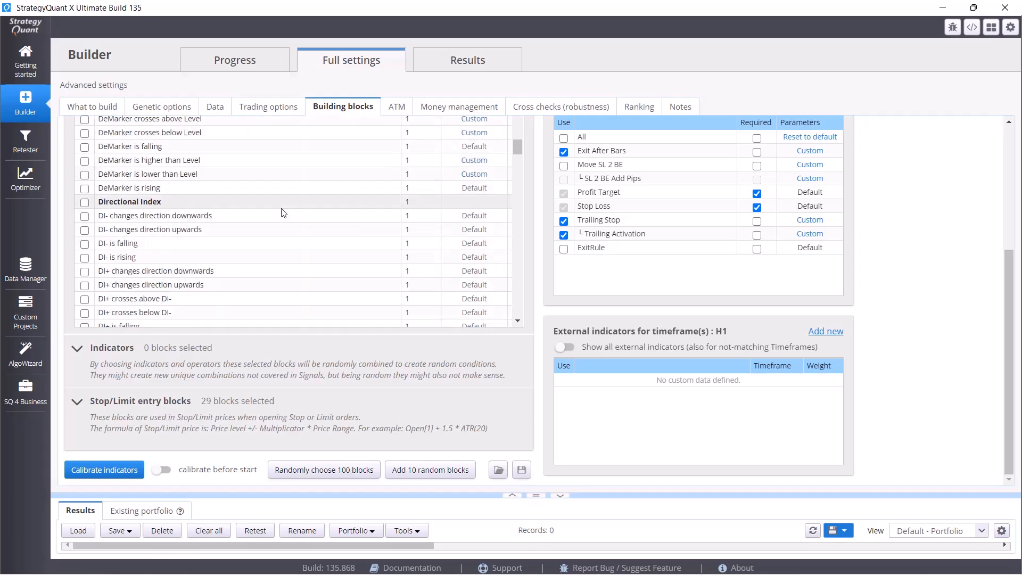
{"action": "scroll", "coordinate": [284, 213], "scroll_direction": "down", "scroll_amount": 5}
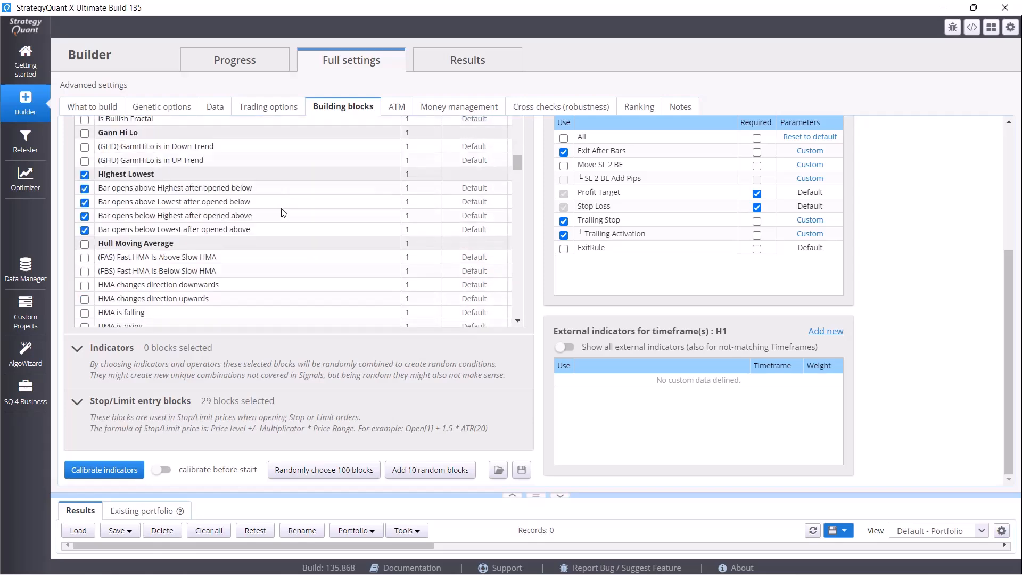
{"action": "scroll", "coordinate": [284, 213], "scroll_direction": "down", "scroll_amount": 5}
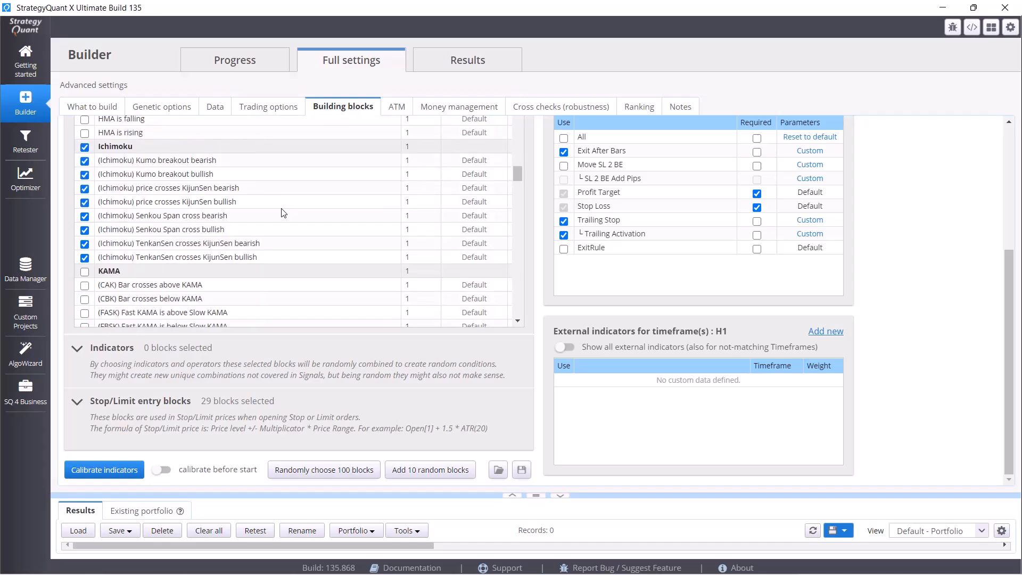
{"action": "scroll", "coordinate": [284, 213], "scroll_direction": "up", "scroll_amount": 15}
{"action": "scroll", "coordinate": [283, 213], "scroll_direction": "up", "scroll_amount": 20}
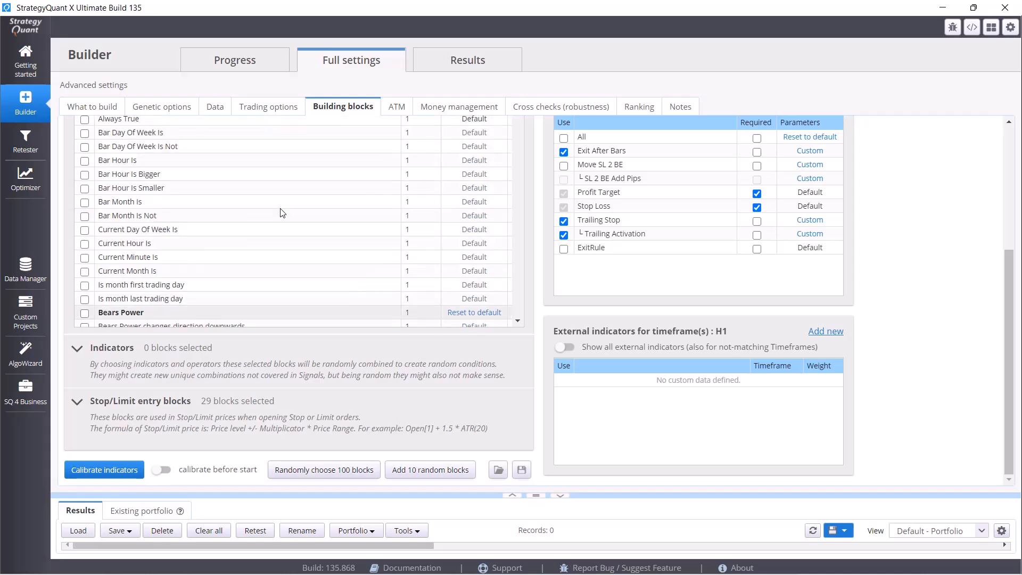
{"action": "scroll", "coordinate": [282, 213], "scroll_direction": "up", "scroll_amount": 10}
{"action": "scroll", "coordinate": [282, 213], "scroll_direction": "down", "scroll_amount": 15}
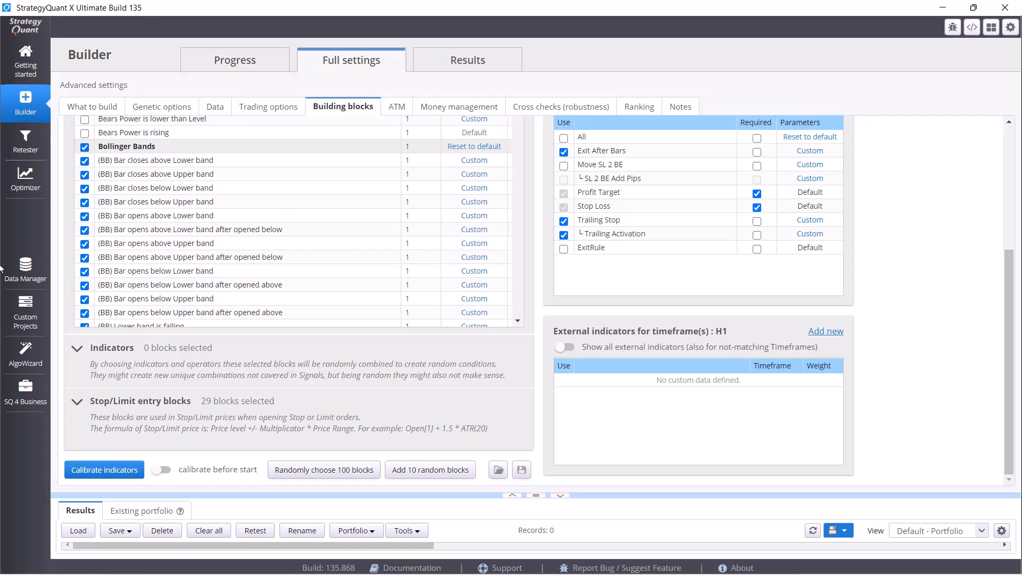
Examine the Indicators and Stop/Limit entry blocks, along with the order types and exit types enabled for the strategies.
{"action": "left_click", "coordinate": [78, 351]}
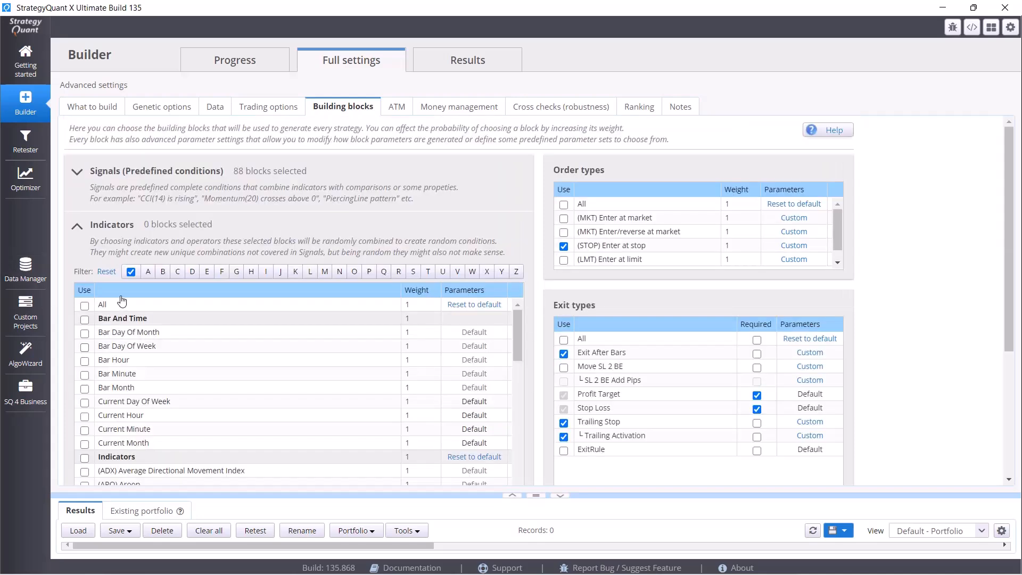
{"action": "scroll", "coordinate": [122, 303], "scroll_direction": "down", "scroll_amount": 1}
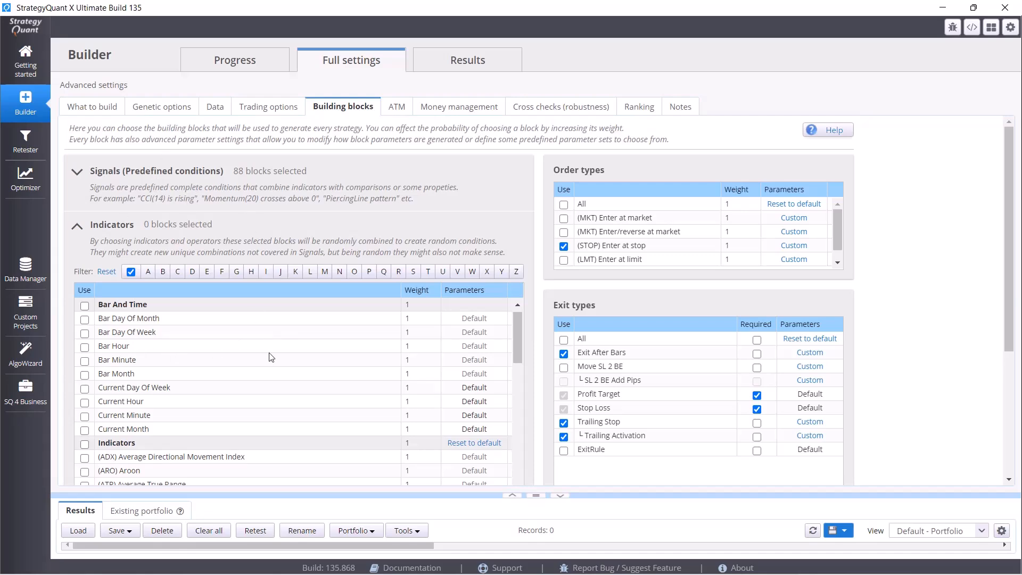
{"action": "scroll", "coordinate": [272, 357], "scroll_direction": "up", "scroll_amount": 1}
{"action": "scroll", "coordinate": [256, 326], "scroll_direction": "down", "scroll_amount": 5}
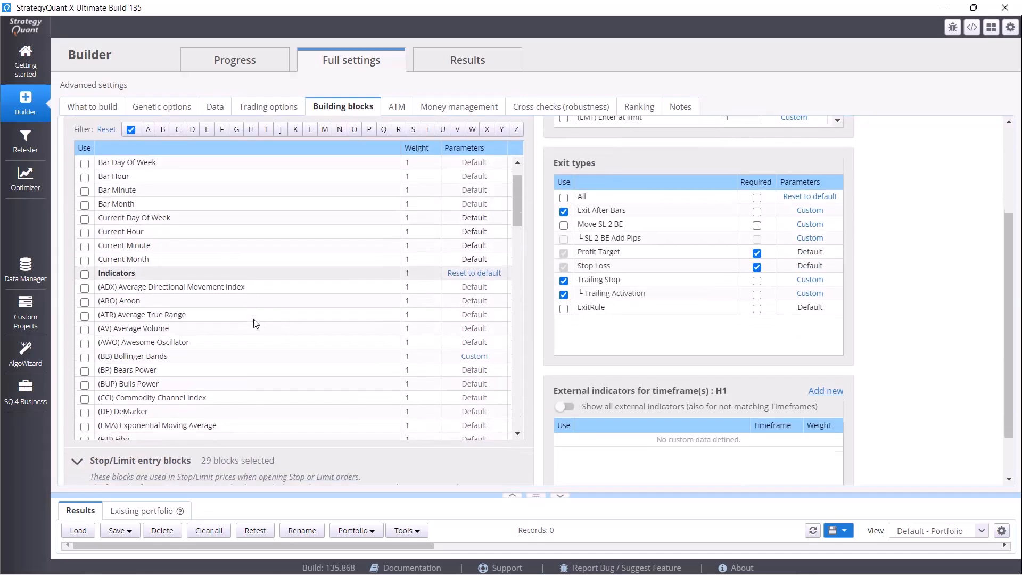
{"action": "left_click", "coordinate": [72, 410]}
{"action": "scroll", "coordinate": [210, 348], "scroll_direction": "down", "scroll_amount": 5}
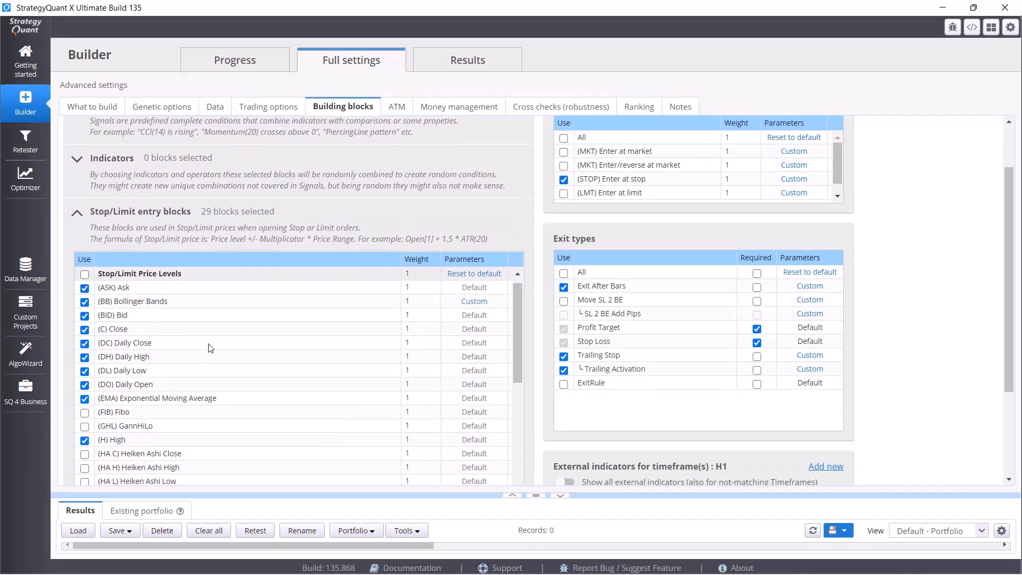
{"action": "scroll", "coordinate": [210, 348], "scroll_direction": "down", "scroll_amount": 6}
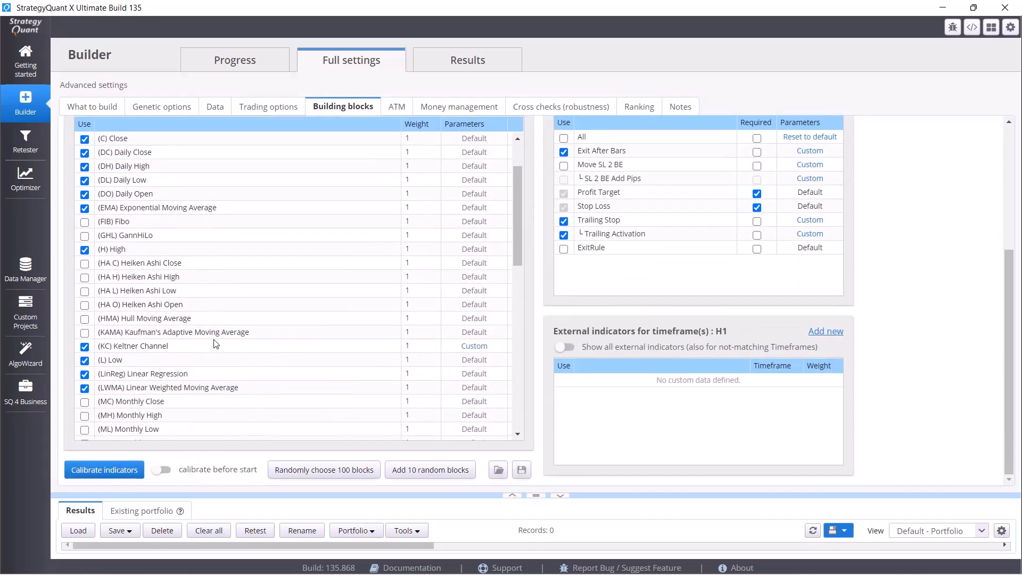
{"action": "scroll", "coordinate": [216, 344], "scroll_direction": "up", "scroll_amount": 5}
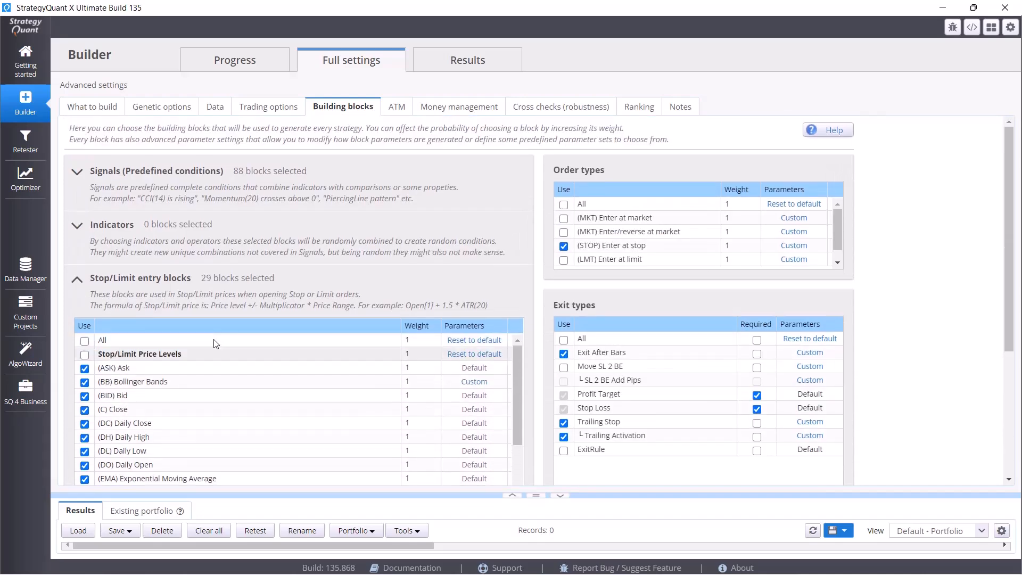
{"action": "scroll", "coordinate": [233, 412], "scroll_direction": "down", "scroll_amount": 1}
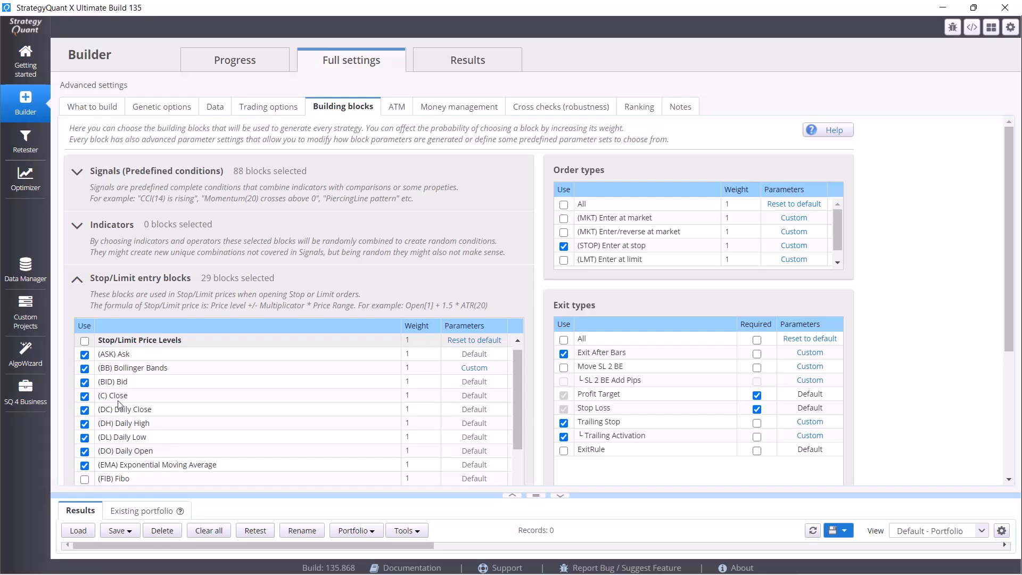
{"action": "left_click", "coordinate": [77, 281]}
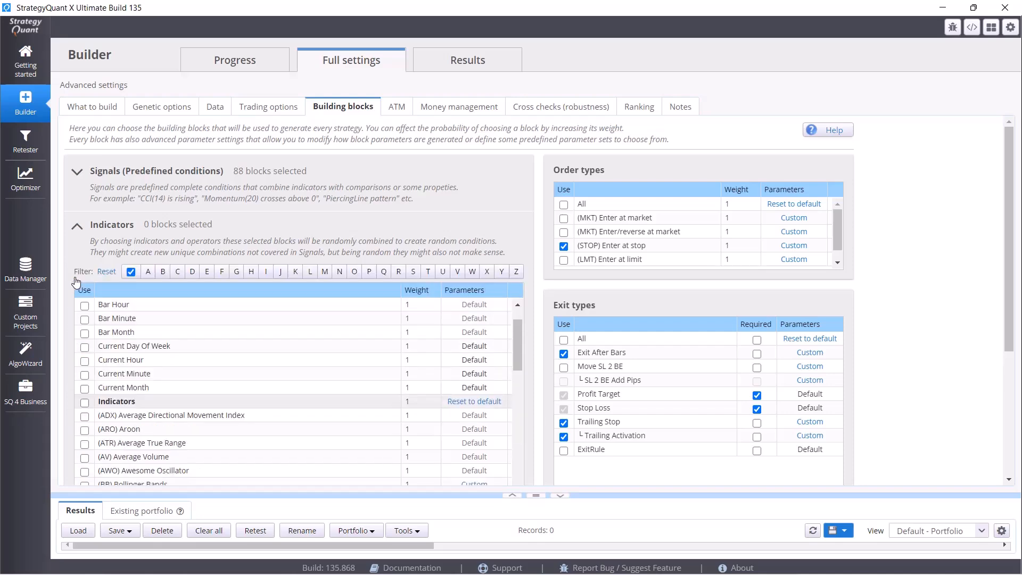
{"action": "left_click", "coordinate": [77, 226]}
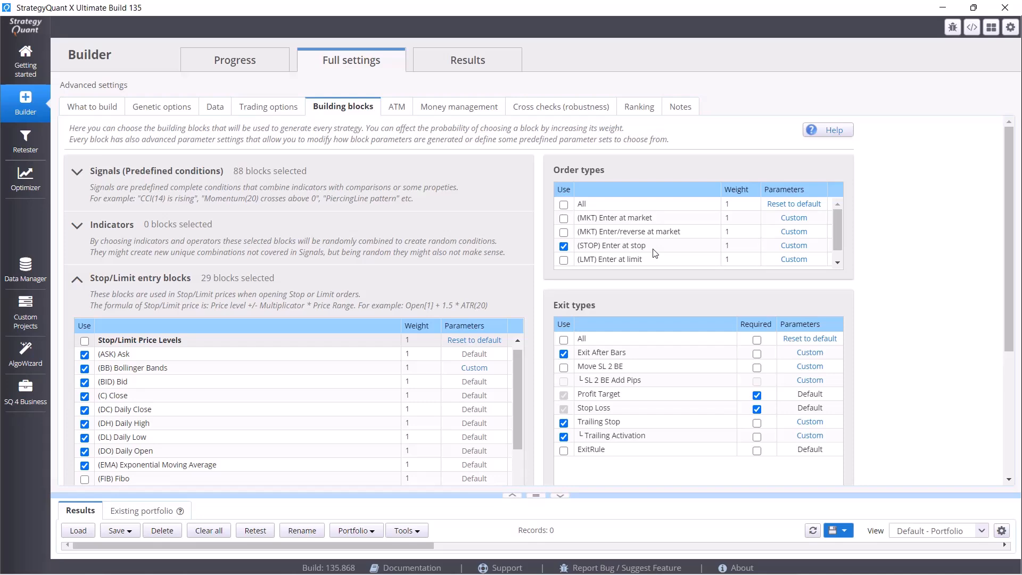
{"action": "scroll", "coordinate": [660, 267], "scroll_direction": "down", "scroll_amount": 3}
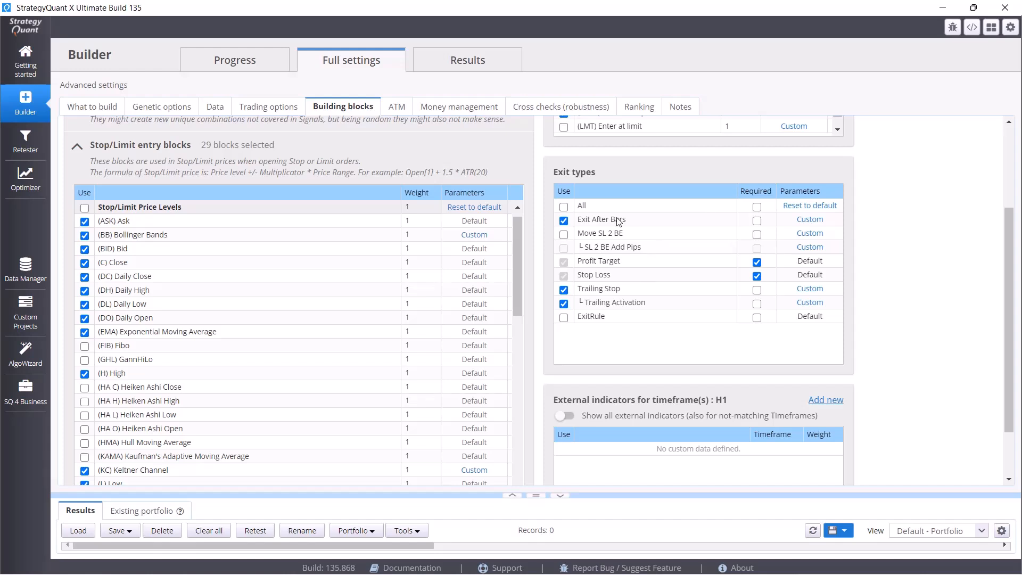
Check the Advanced Trade Management settings and the money management's initial capital, sizing method and order size.
{"action": "left_click", "coordinate": [397, 108]}
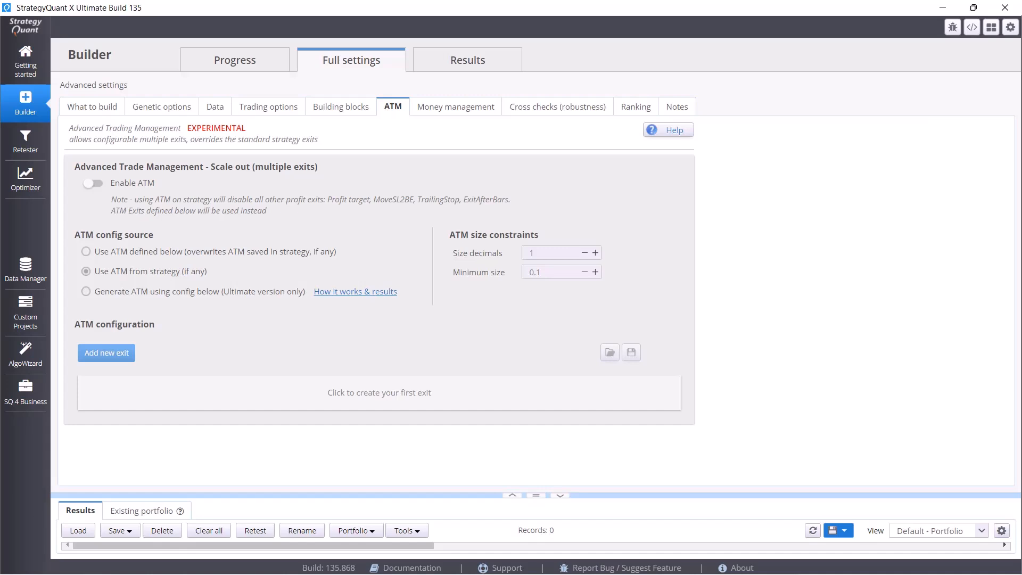
{"action": "left_click", "coordinate": [454, 109]}
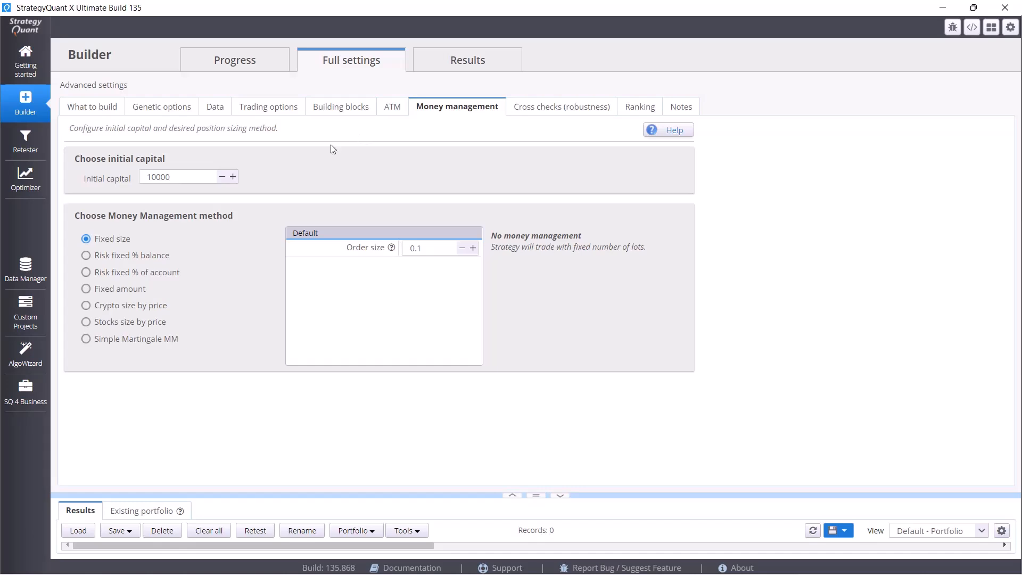
{"action": "left_click_drag", "start_coordinate": [427, 251], "coordinate": [399, 264]}
In the ranking settings, try the Never and Totally stop conditions for generation, and return to Databank is full.
{"action": "left_click", "coordinate": [641, 111]}
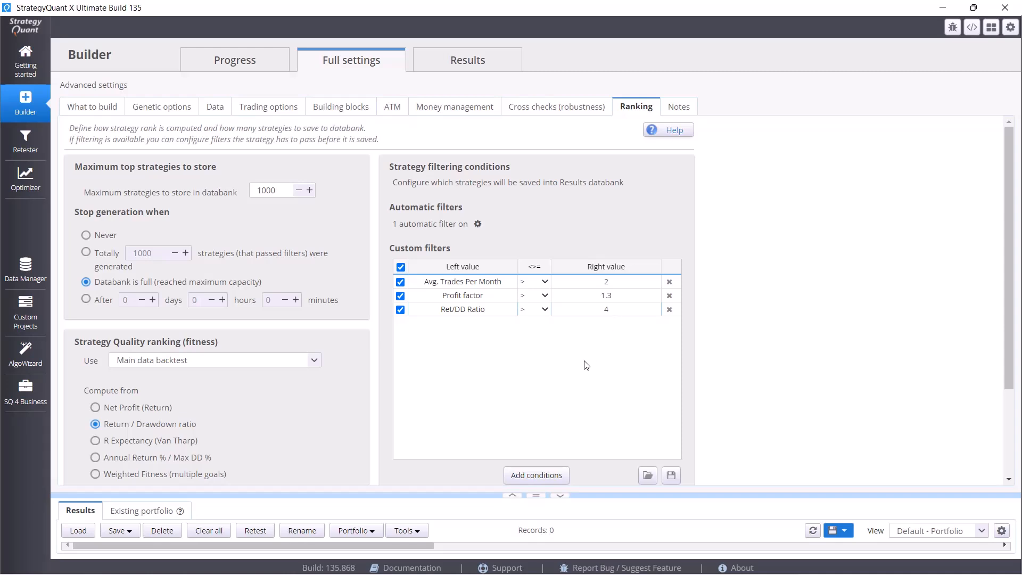
{"action": "scroll", "coordinate": [586, 365], "scroll_direction": "down", "scroll_amount": 1}
{"action": "scroll", "coordinate": [572, 365], "scroll_direction": "up", "scroll_amount": 1}
{"action": "double_click", "coordinate": [276, 192]}
{"action": "left_click", "coordinate": [286, 192]}
{"action": "left_click", "coordinate": [86, 237]}
{"action": "left_click", "coordinate": [87, 253]}
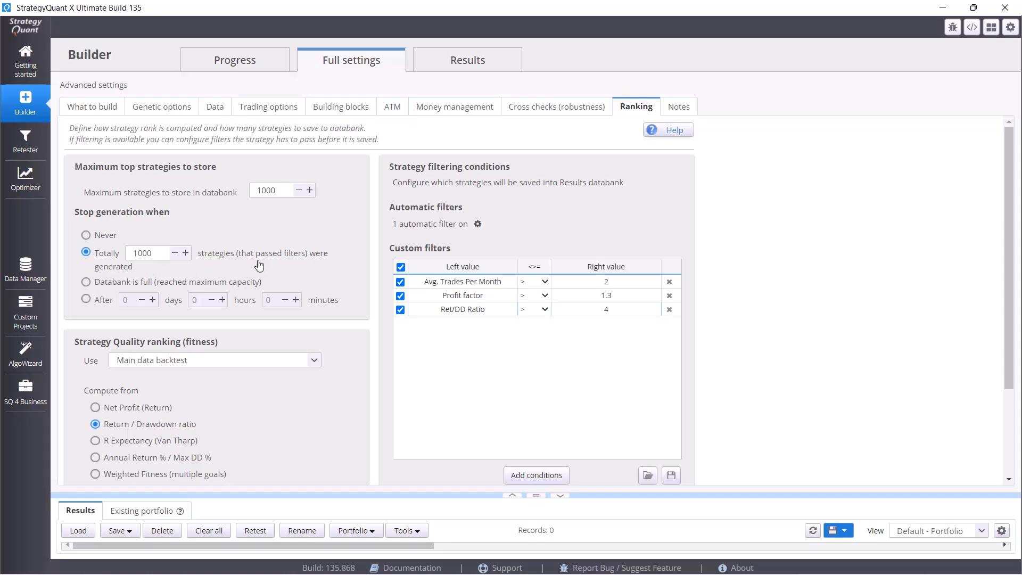
{"action": "left_click", "coordinate": [85, 282]}
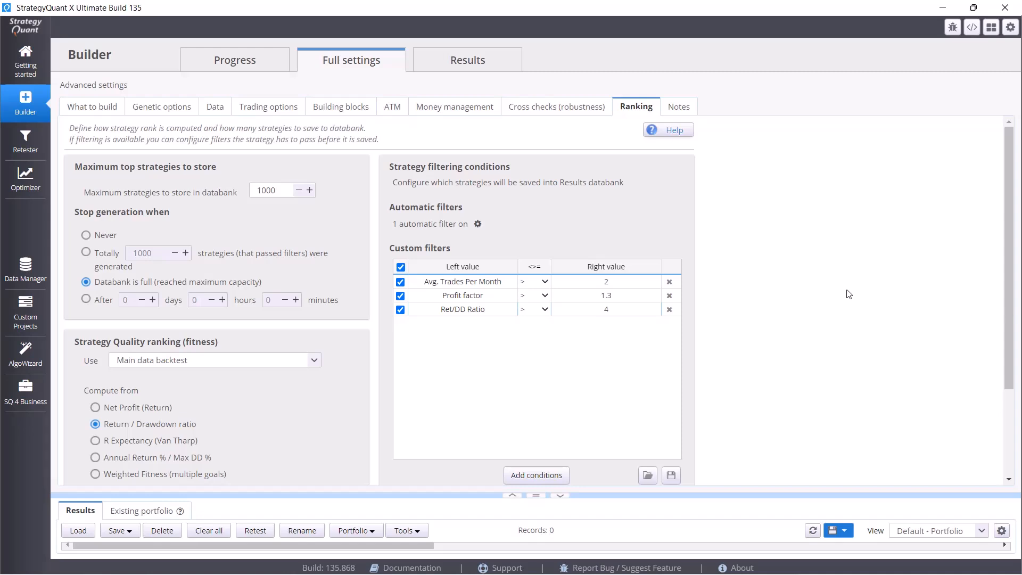
Disable the Backtests on additional markets test in the robustness cross checks.
{"action": "left_click", "coordinate": [519, 105]}
{"action": "scroll", "coordinate": [547, 190], "scroll_direction": "down", "scroll_amount": 3}
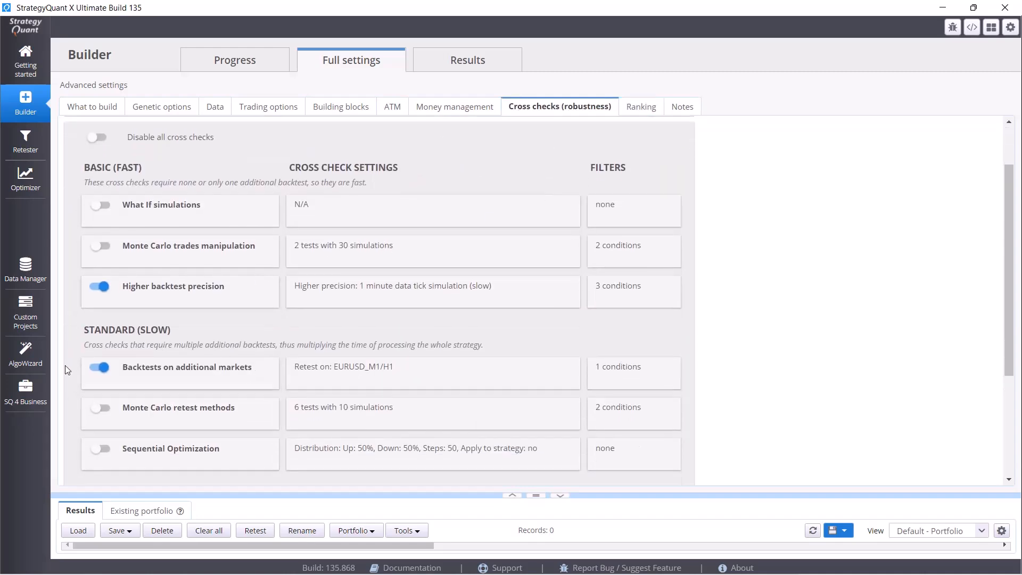
{"action": "left_click", "coordinate": [103, 369]}
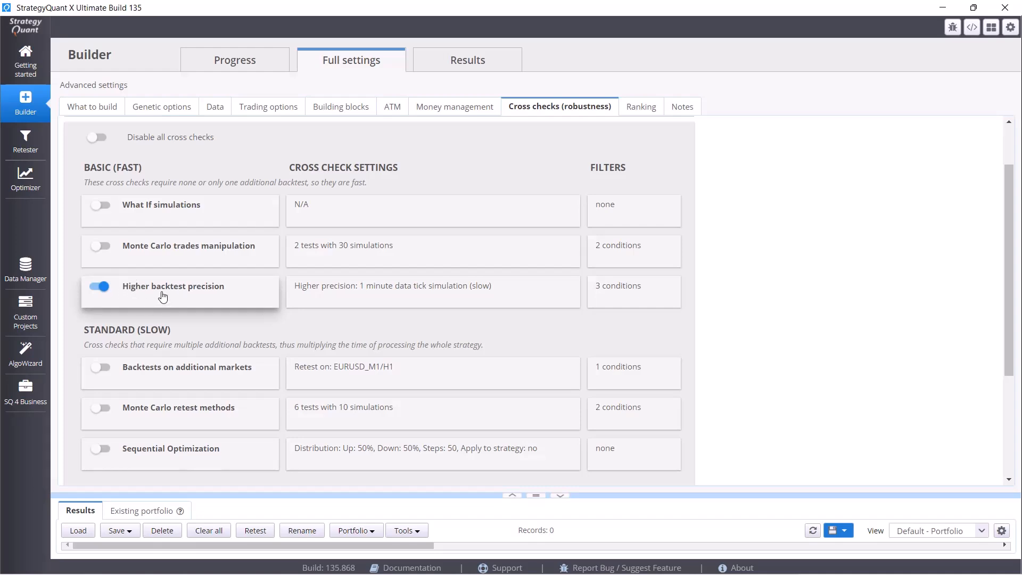
{"action": "scroll", "coordinate": [162, 296], "scroll_direction": "up", "scroll_amount": 3}
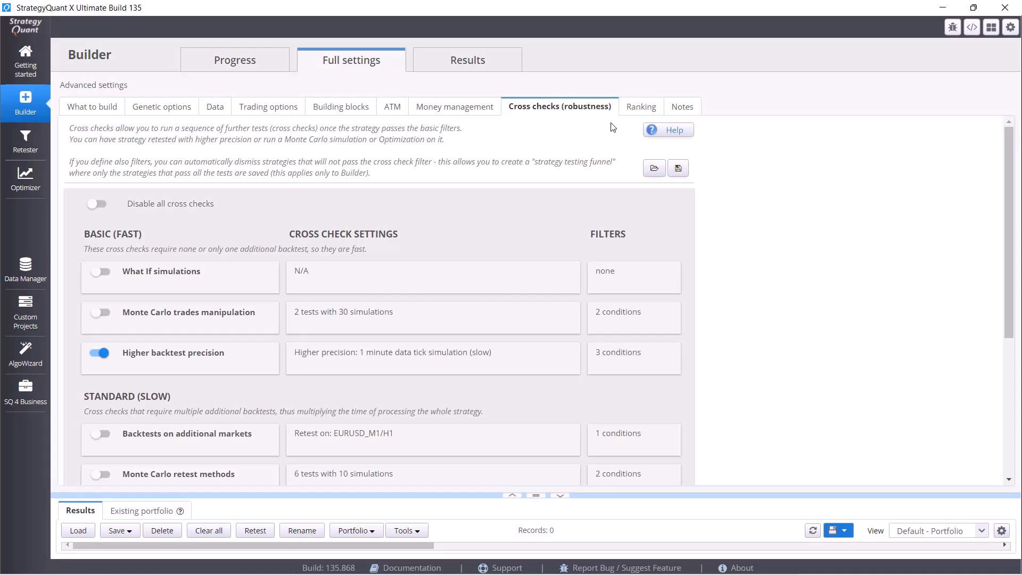
Review the custom ranking filters, and check and save the test parameters of the Higher backtest precision cross check.
{"action": "left_click", "coordinate": [642, 107]}
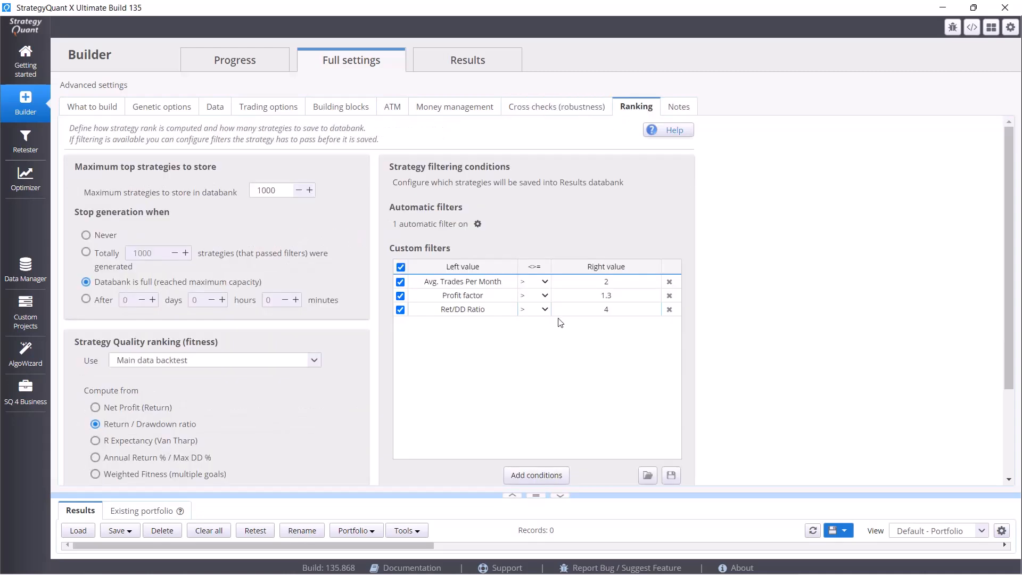
{"action": "left_click", "coordinate": [550, 113]}
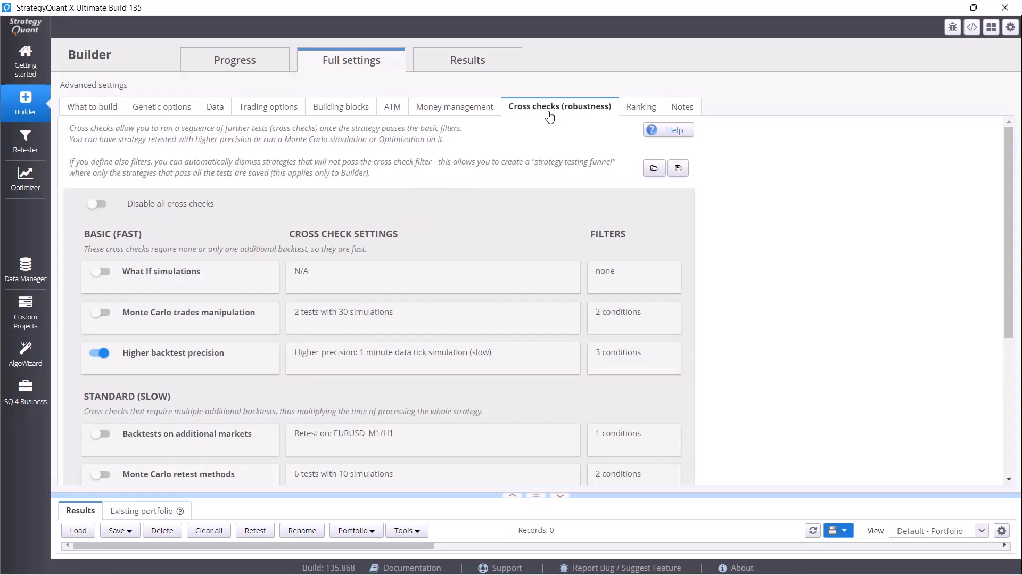
{"action": "left_click", "coordinate": [408, 362]}
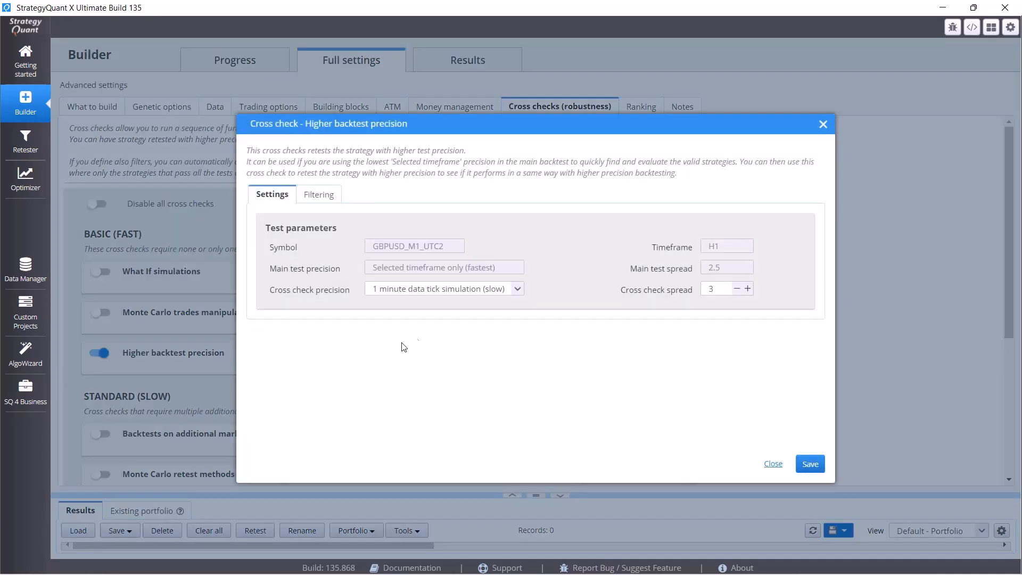
{"action": "left_click", "coordinate": [724, 290]}
{"action": "left_click", "coordinate": [810, 464]}
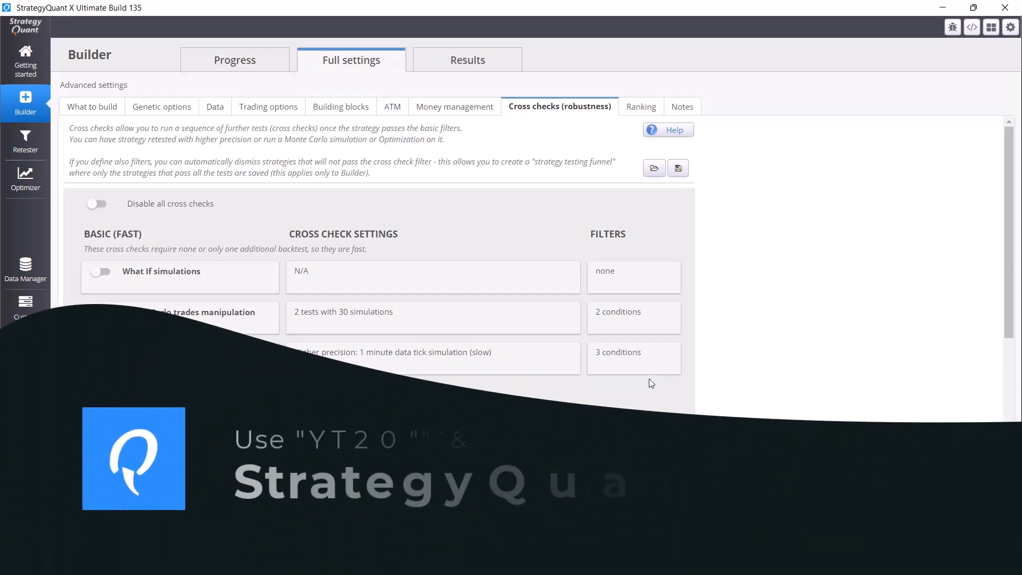
Remove the Net profit, # of trades and Max DD % filter conditions from the Higher backtest precision cross check.
{"action": "left_click", "coordinate": [651, 362]}
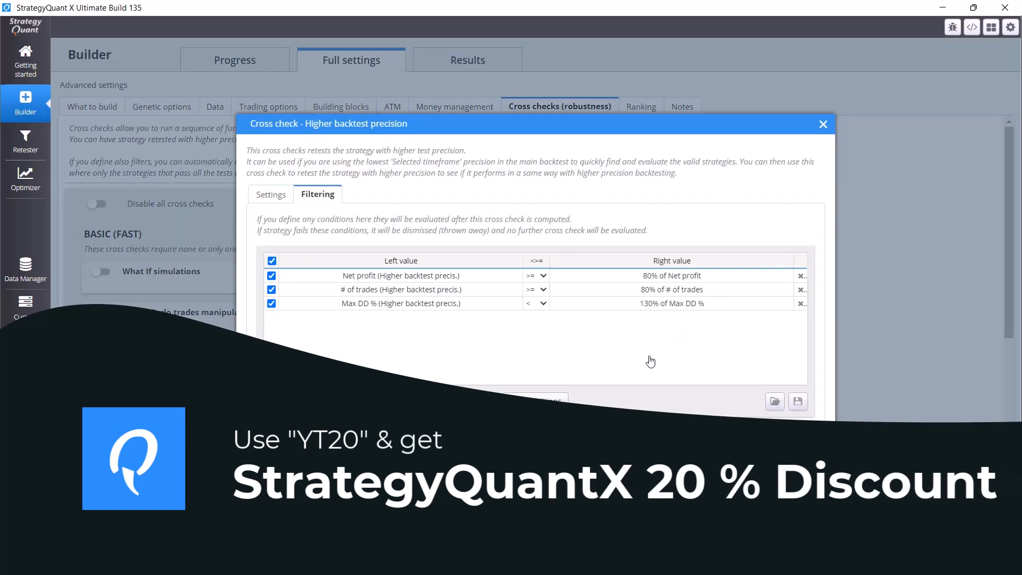
{"action": "left_click", "coordinate": [801, 276]}
{"action": "left_click", "coordinate": [801, 276]}
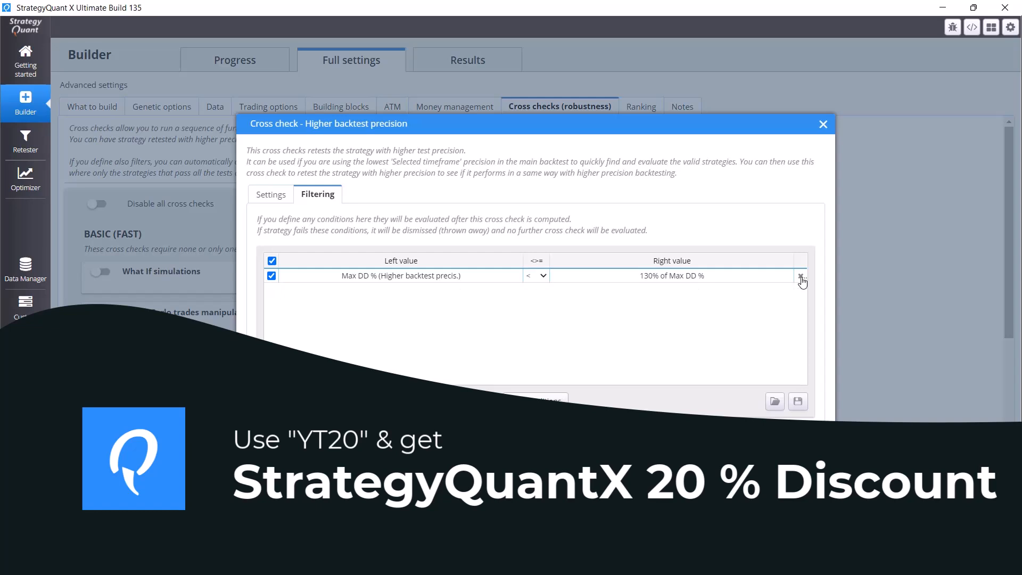
{"action": "left_click", "coordinate": [801, 276]}
Add Profit factor, Ret/DD Ratio and Avg. Trades Per Month as filter conditions of the Higher backtest precision cross check.
{"action": "left_click", "coordinate": [541, 402]}
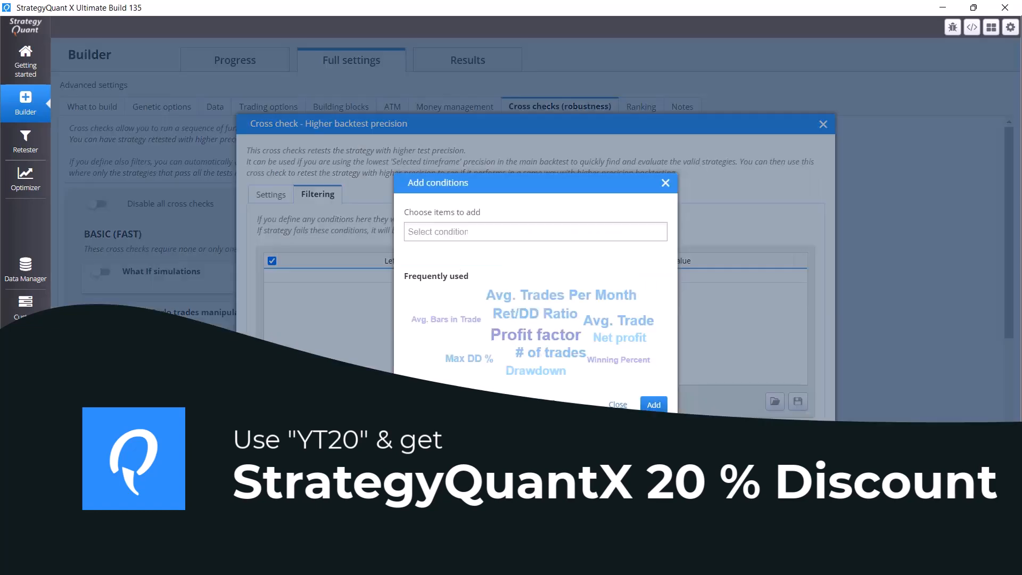
{"action": "left_click", "coordinate": [562, 334]}
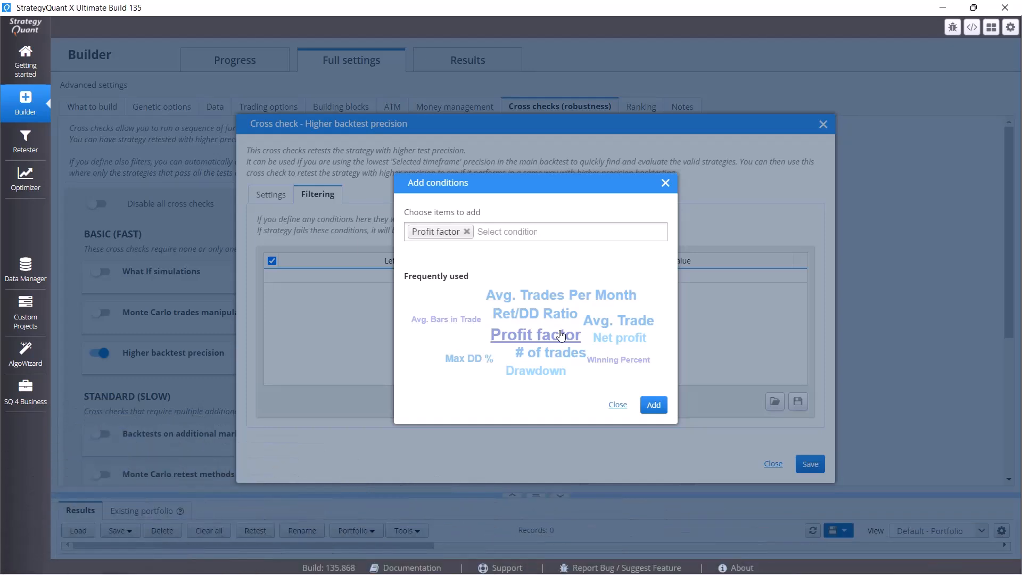
{"action": "left_click", "coordinate": [549, 320]}
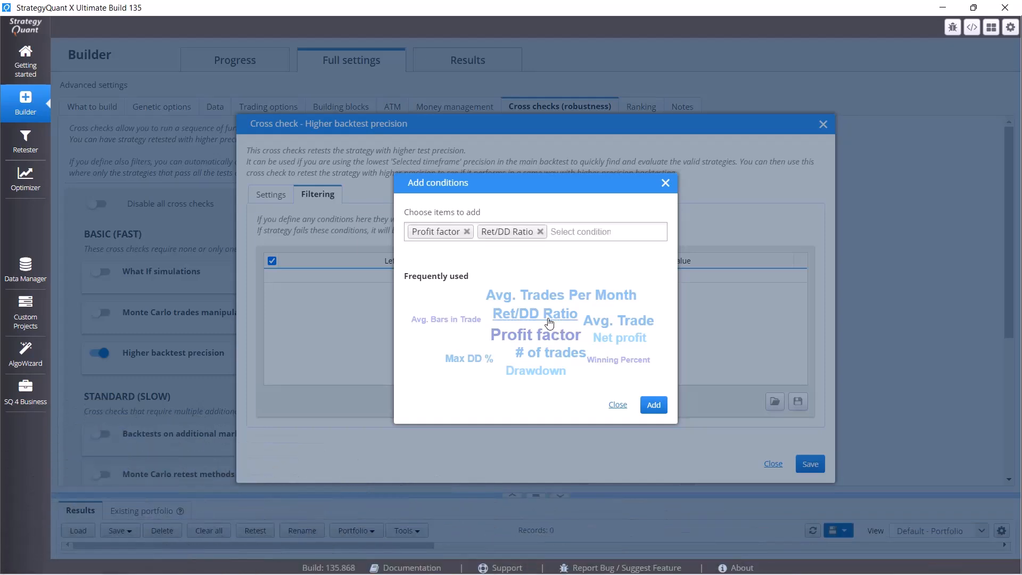
{"action": "left_click", "coordinate": [549, 298]}
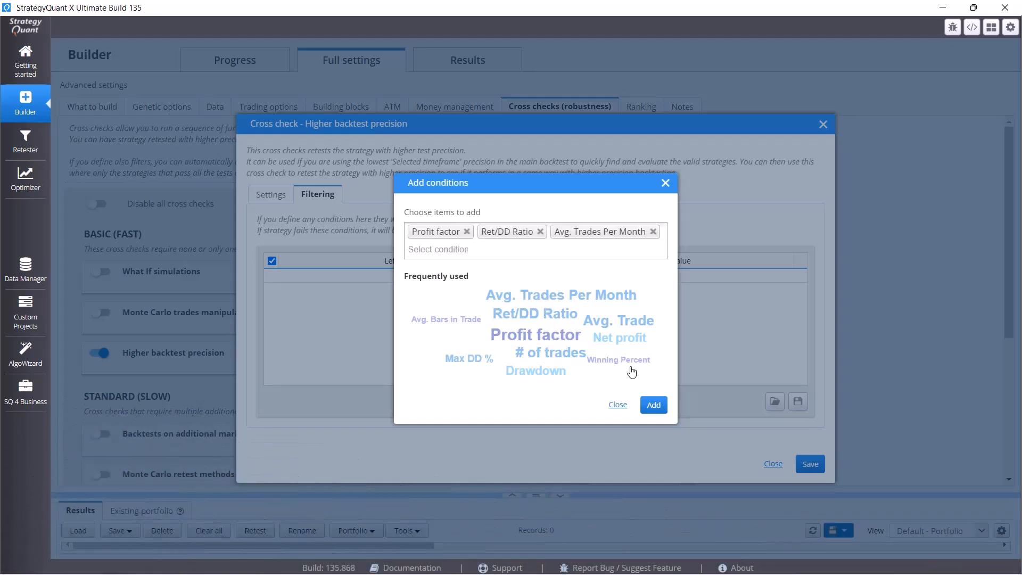
{"action": "left_click", "coordinate": [653, 406]}
Set the filter thresholds to 1.3 for Profit factor, 4 for Ret/DD Ratio and 2 for Avg. Trades Per Month.
{"action": "left_click", "coordinate": [669, 277]}
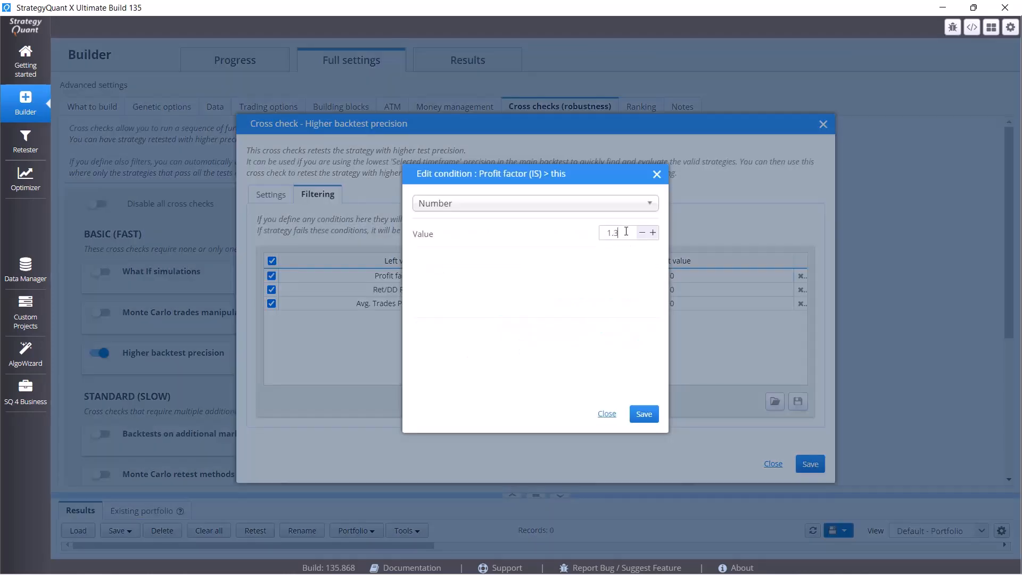
{"action": "left_click", "coordinate": [645, 415]}
{"action": "left_click", "coordinate": [671, 289]}
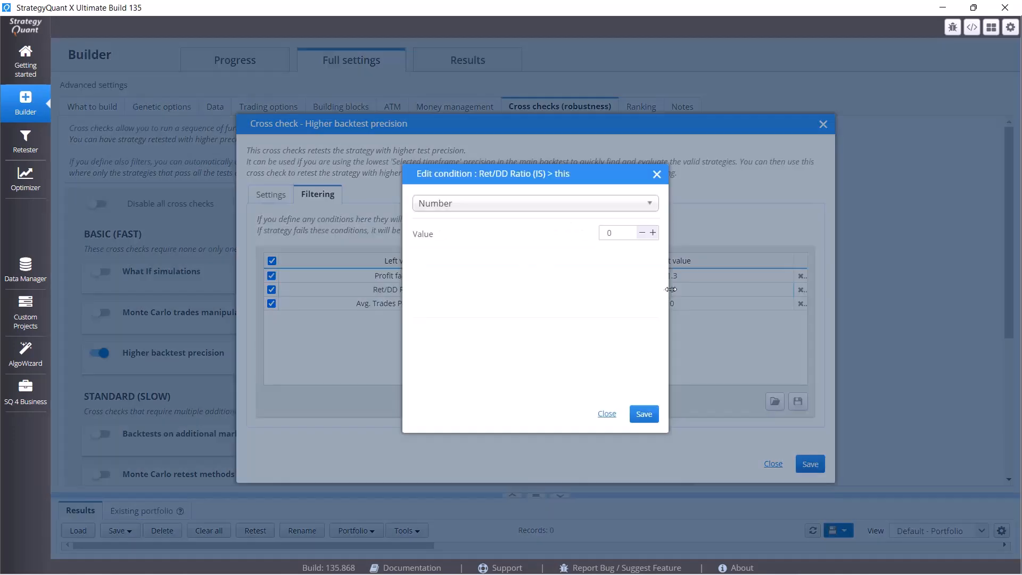
{"action": "left_click", "coordinate": [646, 410]}
{"action": "left_click", "coordinate": [670, 305]}
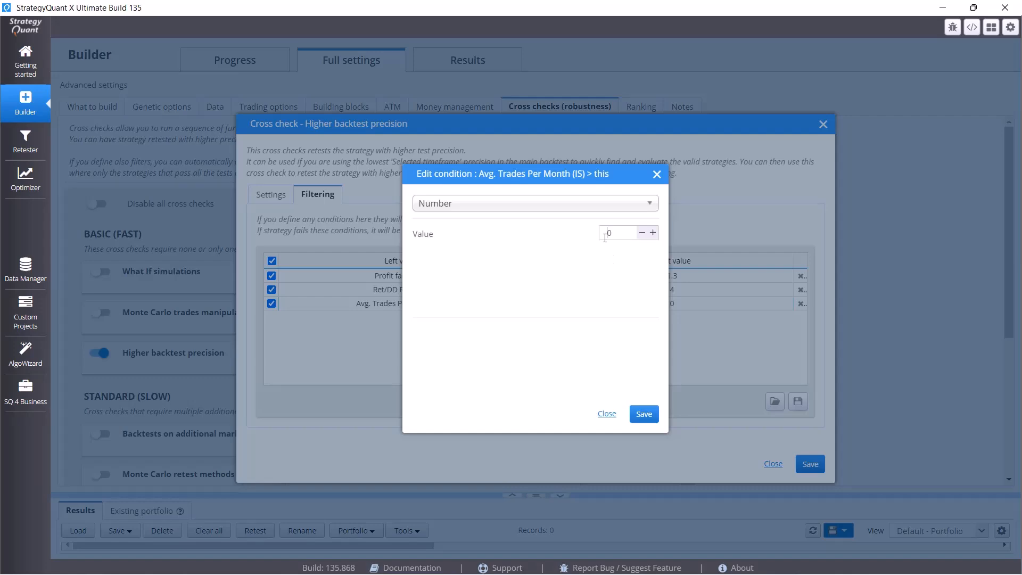
{"action": "left_click", "coordinate": [643, 419]}
{"action": "left_click", "coordinate": [644, 414]}
Base the Profit factor condition on the Higher backtest precision backtest.
{"action": "left_click", "coordinate": [447, 277]}
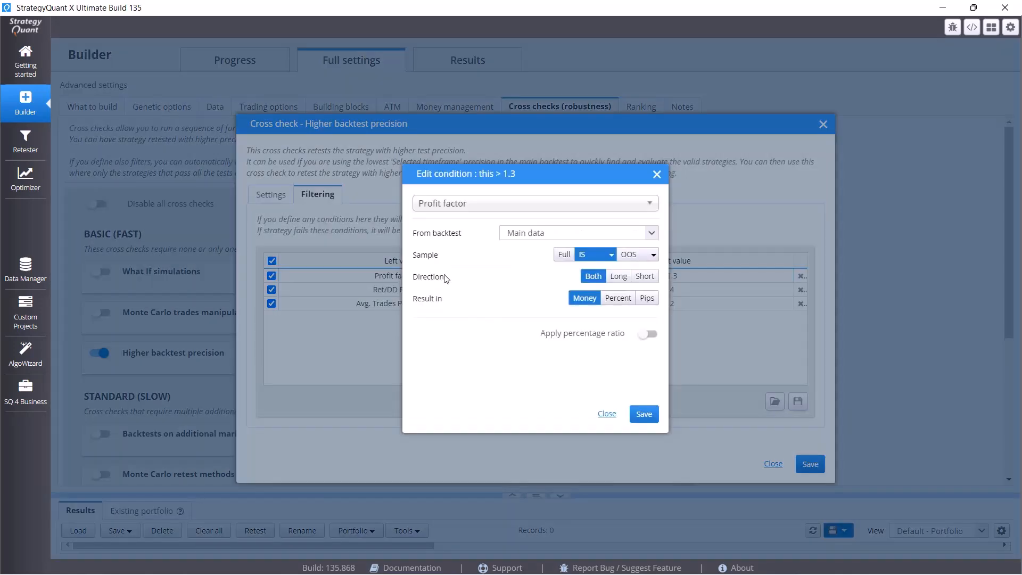
{"action": "left_click", "coordinate": [653, 234]}
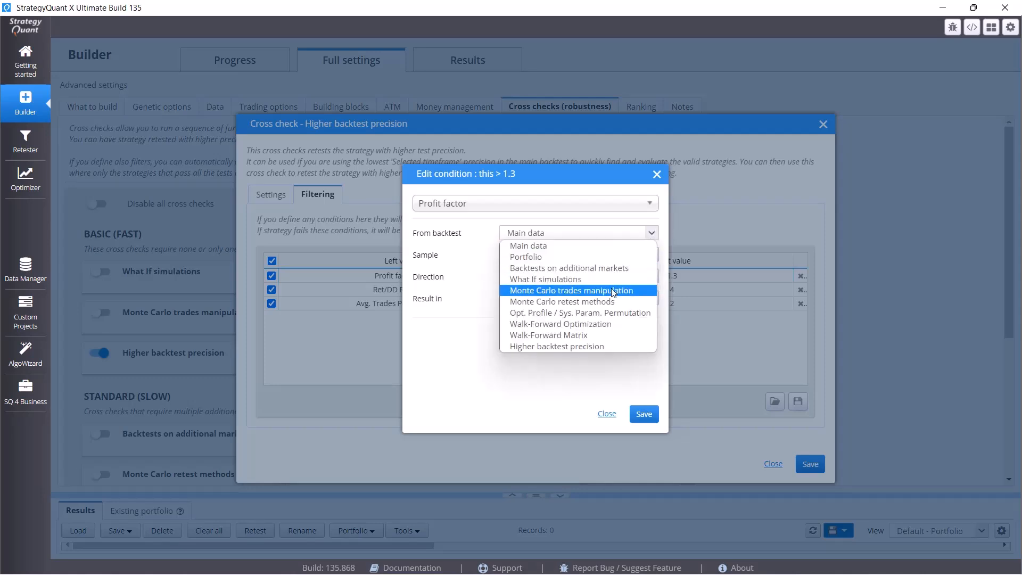
{"action": "left_click", "coordinate": [598, 347]}
{"action": "left_click", "coordinate": [644, 414]}
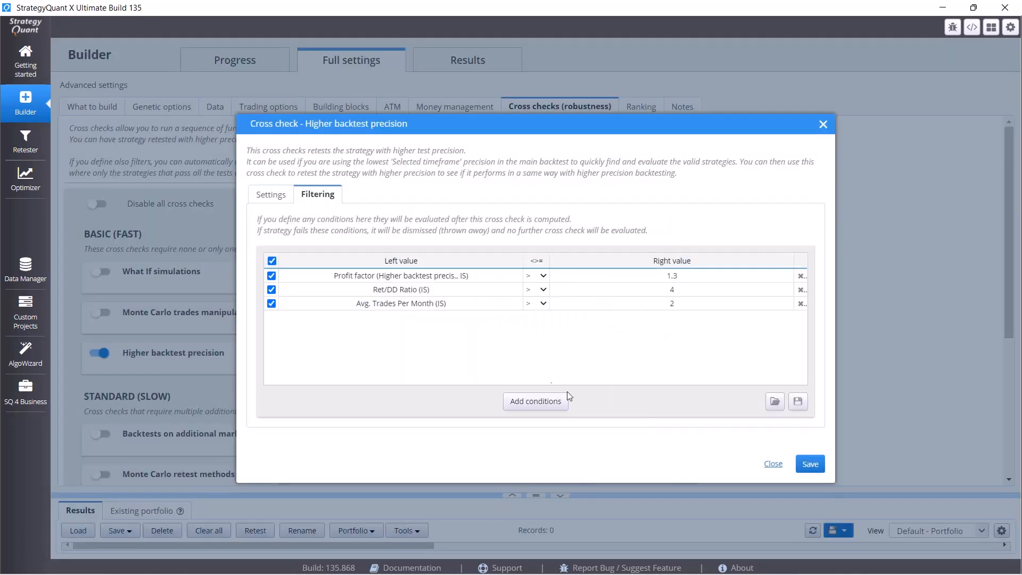
Base the Ret/DD Ratio condition on the Higher backtest precision backtest.
{"action": "double_click", "coordinate": [414, 291]}
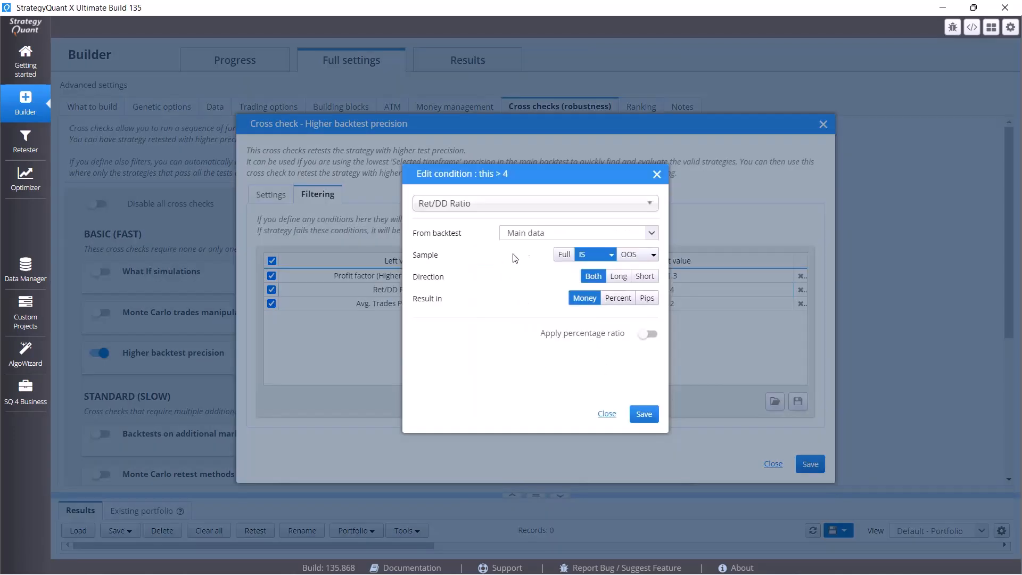
{"action": "left_click", "coordinate": [652, 233]}
{"action": "left_click", "coordinate": [596, 347]}
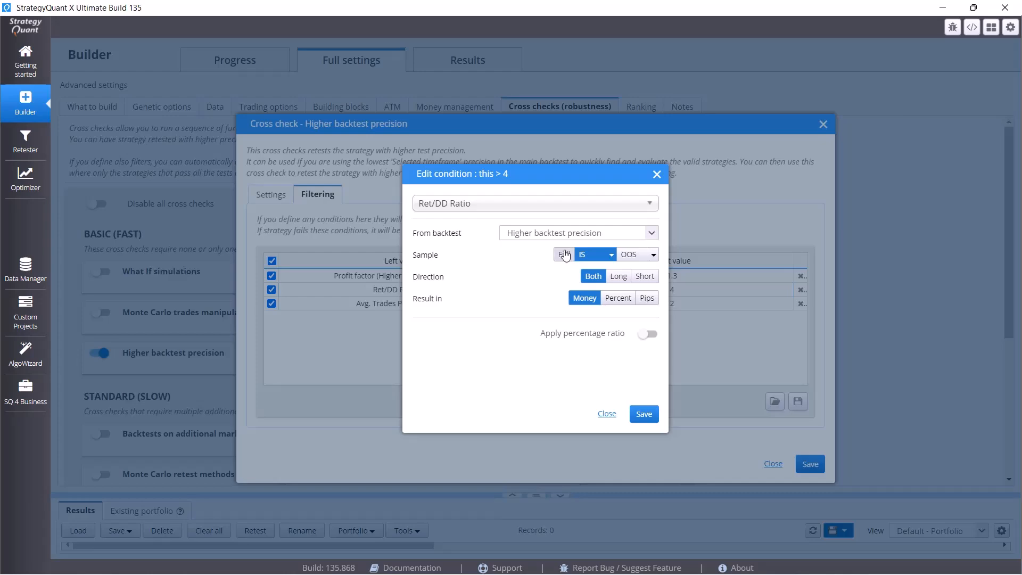
{"action": "left_click", "coordinate": [640, 413]}
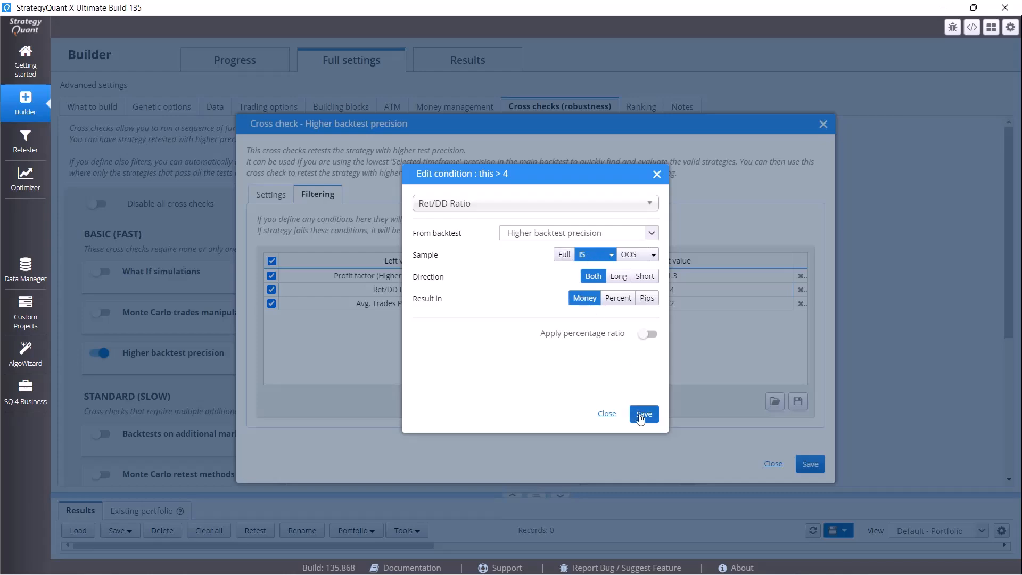
Base the Avg. Trades Per Month condition on the Higher backtest precision backtest and save the cross check's filters.
{"action": "double_click", "coordinate": [467, 310]}
{"action": "left_click", "coordinate": [533, 234]}
{"action": "left_click", "coordinate": [584, 346]}
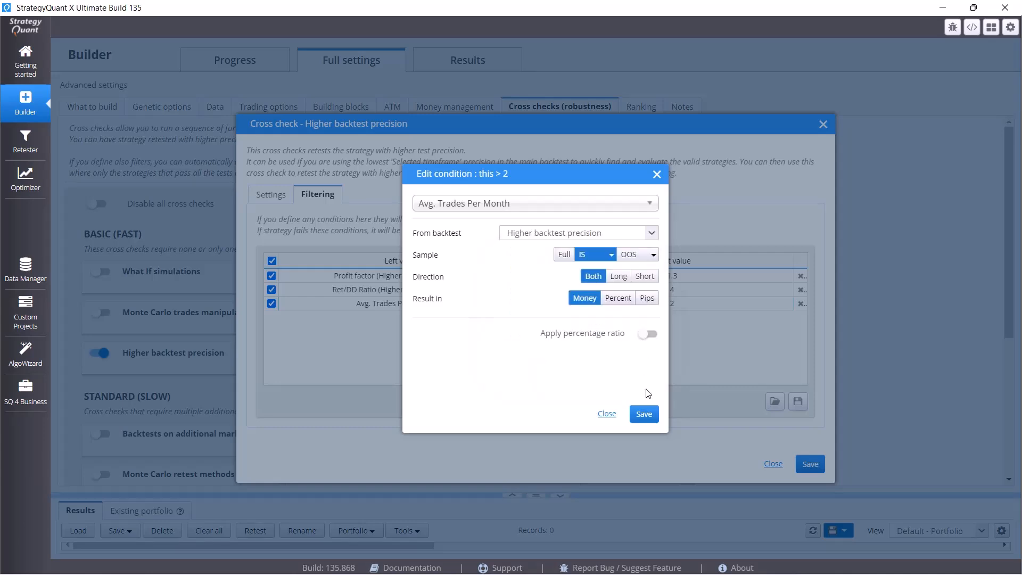
{"action": "left_click", "coordinate": [644, 414]}
{"action": "left_click", "coordinate": [803, 465]}
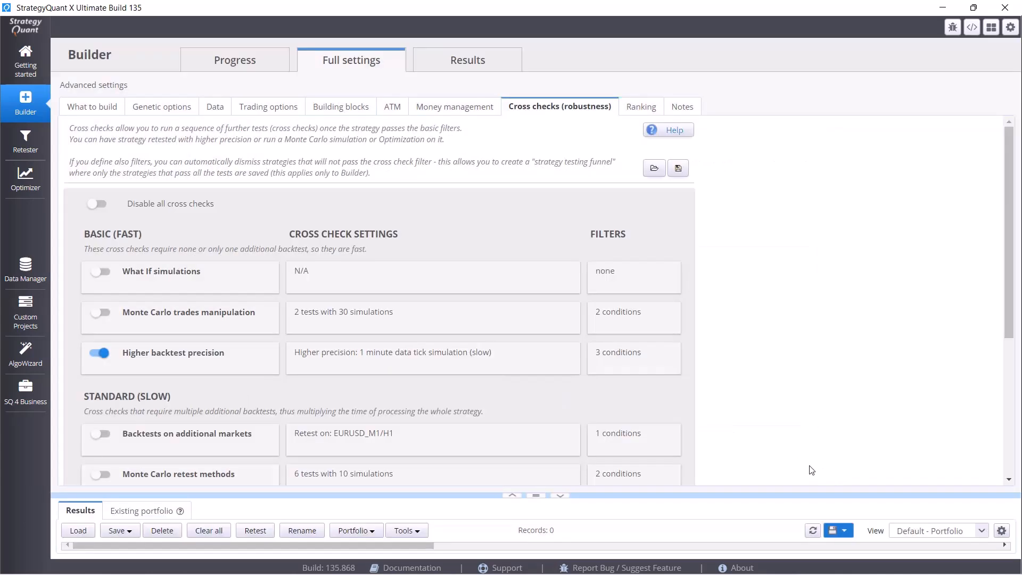
Start the strategy generation and review the progress log and the summary of enabled cross checks.
{"action": "left_click", "coordinate": [246, 59]}
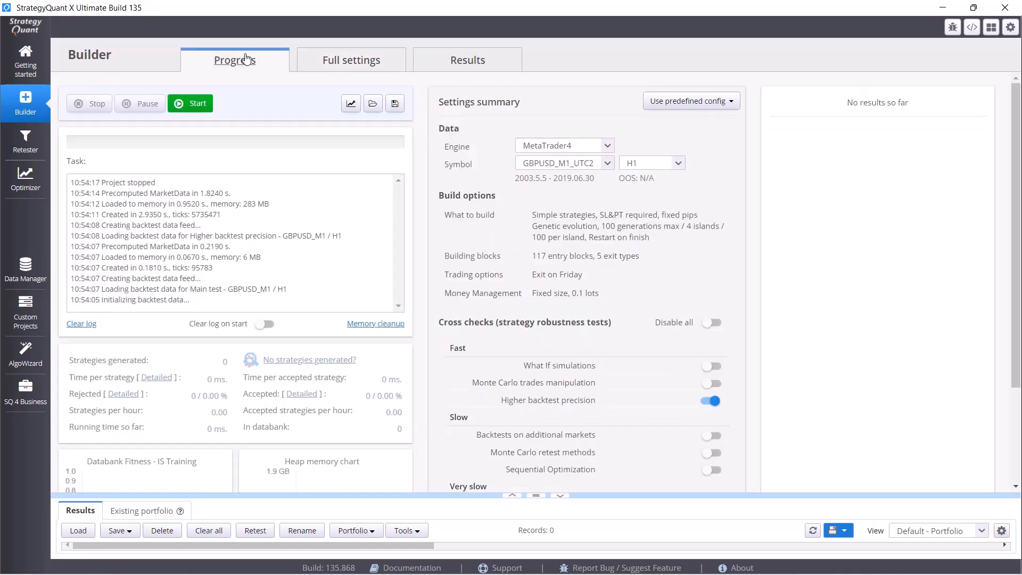
{"action": "left_click", "coordinate": [189, 107]}
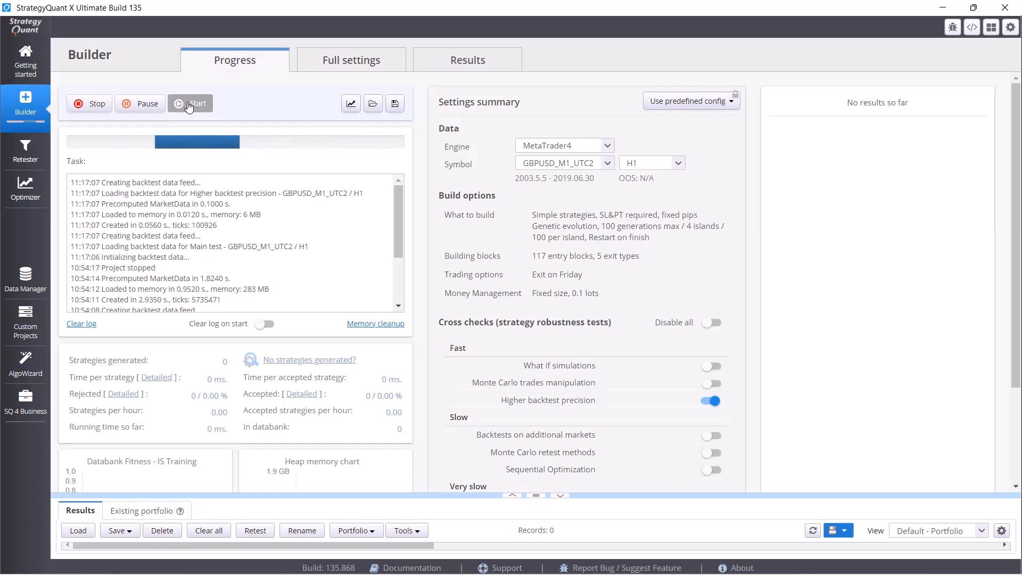
{"action": "scroll", "coordinate": [338, 268], "scroll_direction": "down", "scroll_amount": 2}
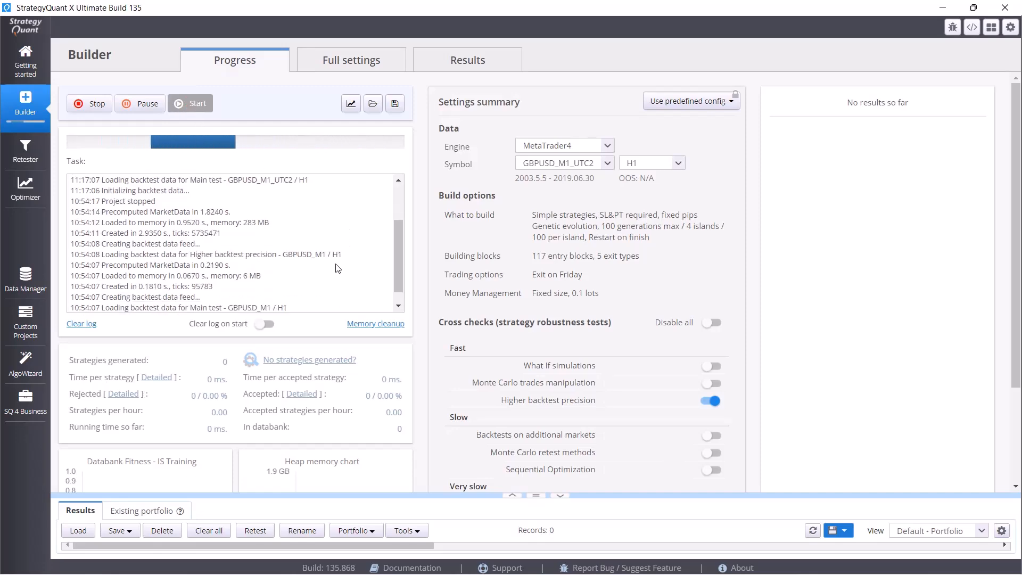
{"action": "scroll", "coordinate": [614, 340], "scroll_direction": "down", "scroll_amount": 2}
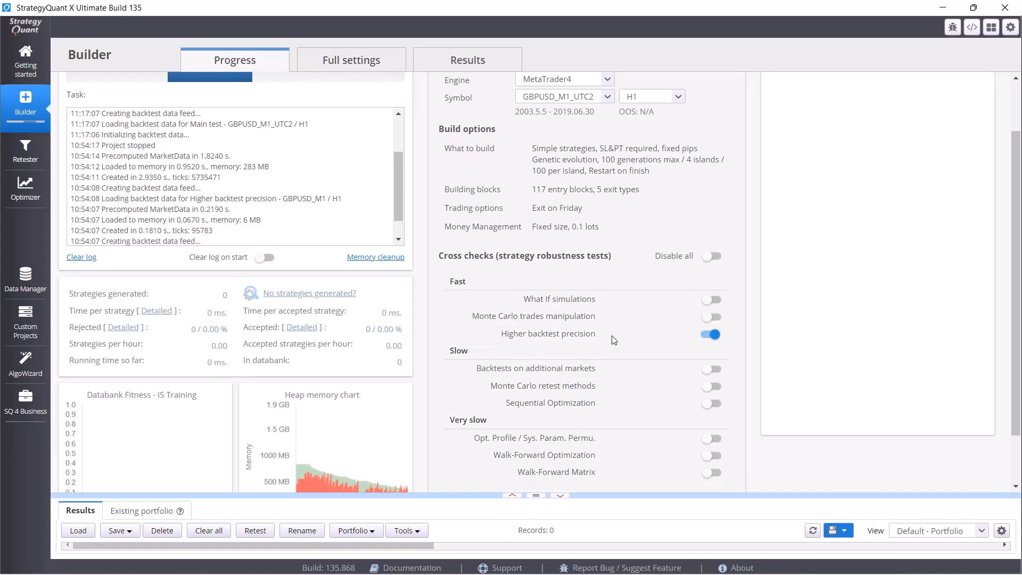
{"action": "scroll", "coordinate": [397, 301], "scroll_direction": "down", "scroll_amount": 2}
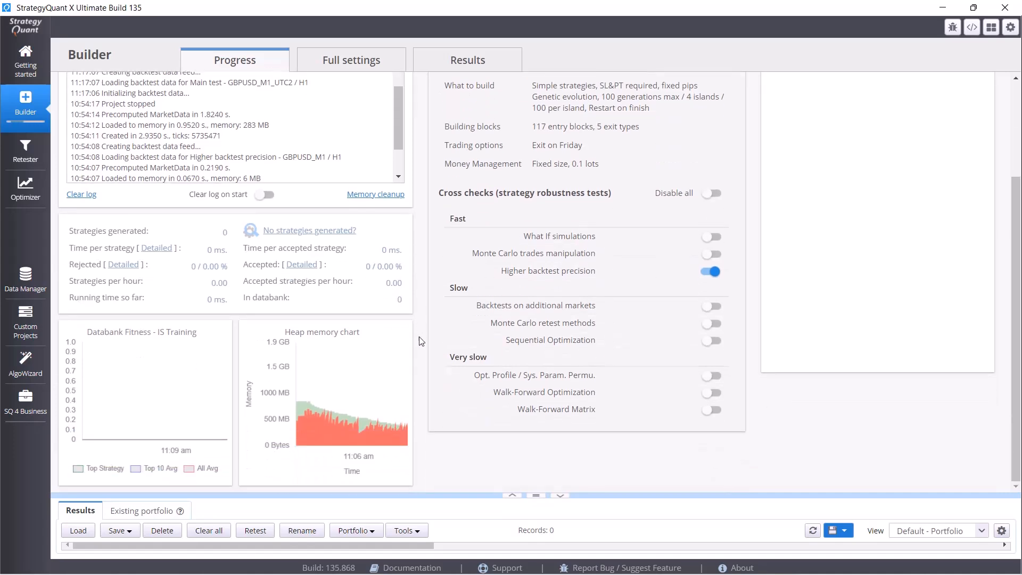
Enlarge the results databank and examine the detailed dismissal statistics of the rejected strategies.
{"action": "left_click_drag", "start_coordinate": [532, 496], "coordinate": [532, 435]}
{"action": "scroll", "coordinate": [423, 252], "scroll_direction": "down", "scroll_amount": 2}
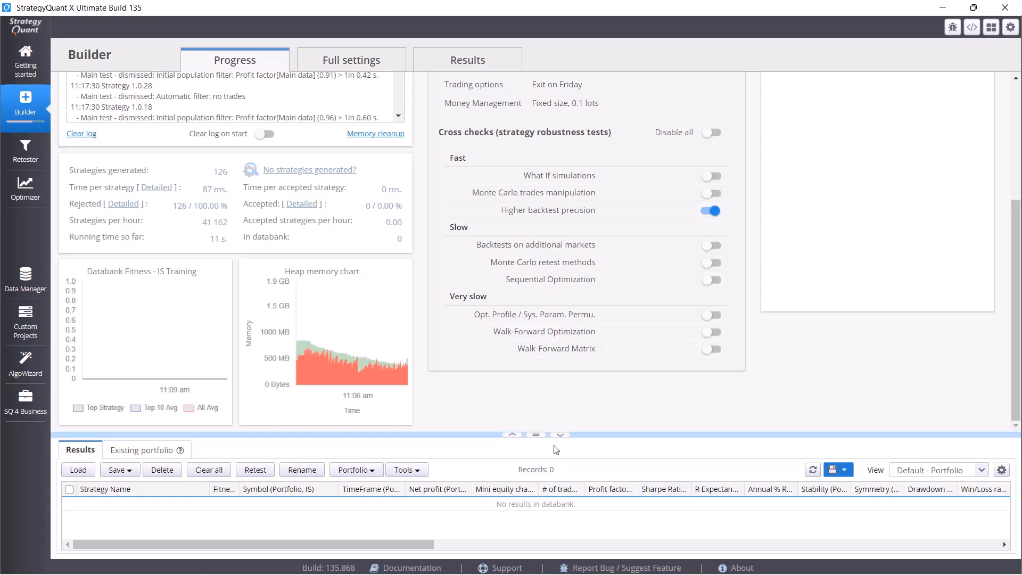
{"action": "scroll", "coordinate": [495, 302], "scroll_direction": "up", "scroll_amount": 2}
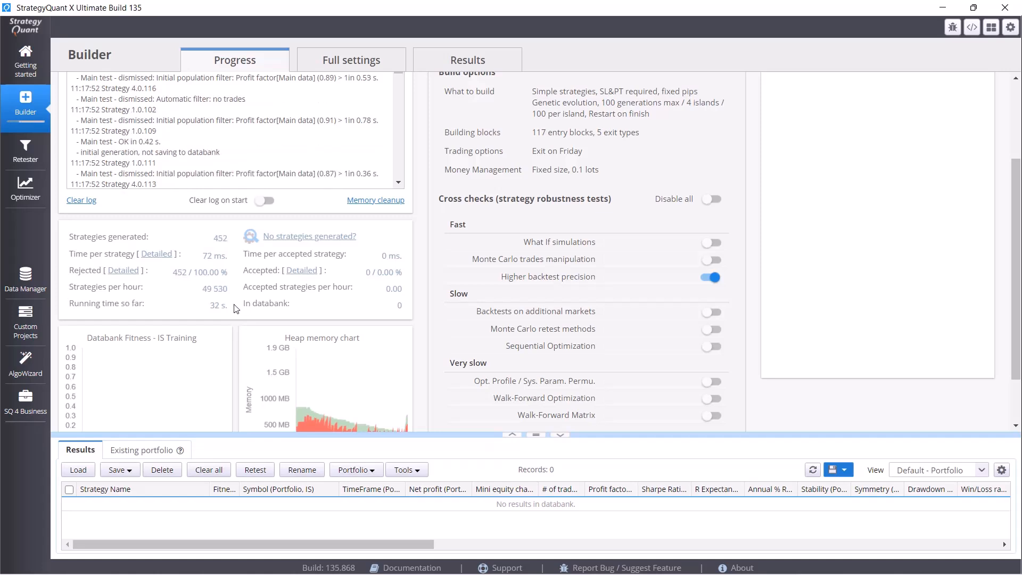
{"action": "left_click", "coordinate": [122, 272]}
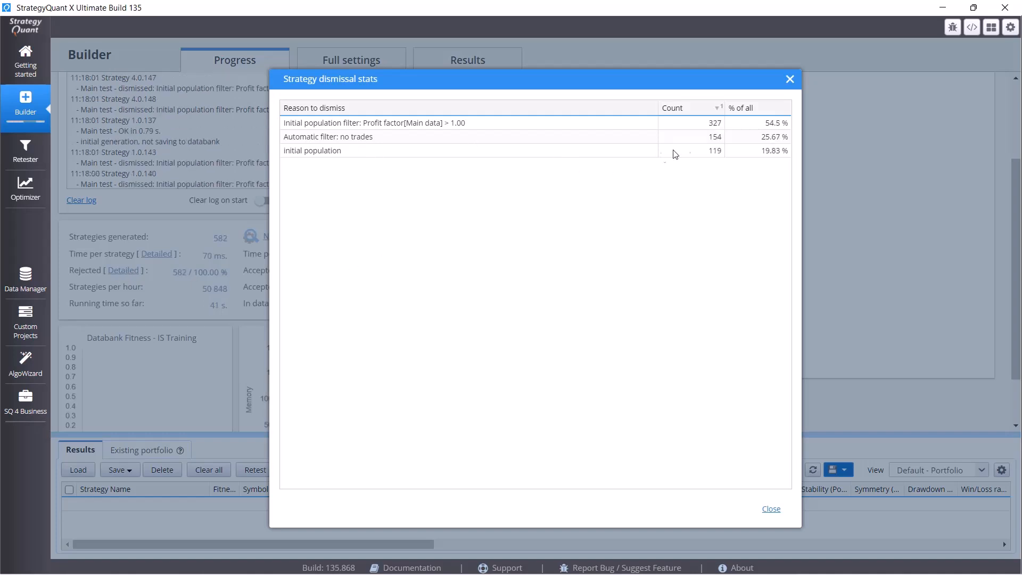
{"action": "left_click", "coordinate": [789, 80]}
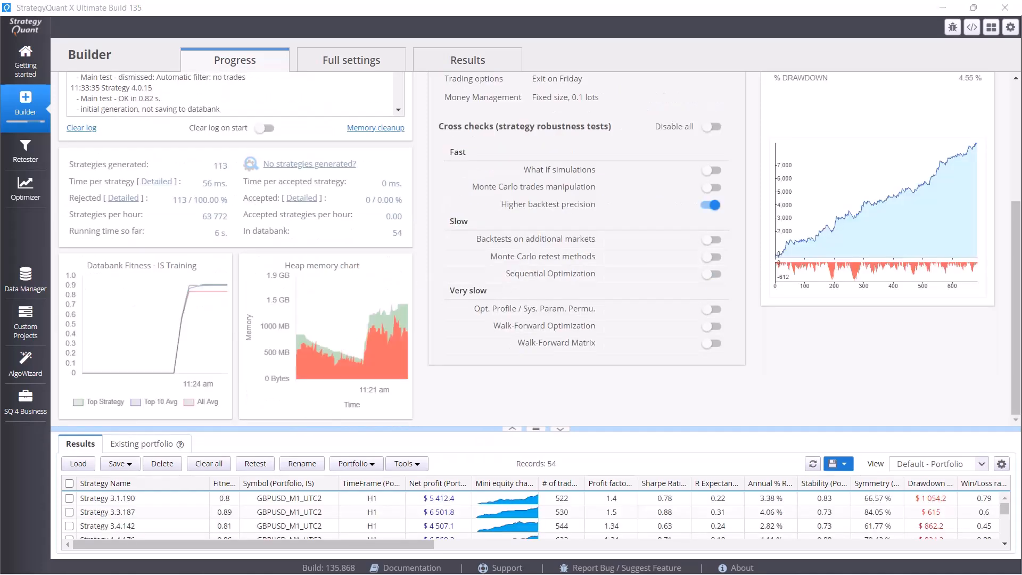
Stop the strategy generation and enlarge the results databank to list more of the generated strategies.
{"action": "scroll", "coordinate": [81, 108], "scroll_direction": "up", "scroll_amount": 4}
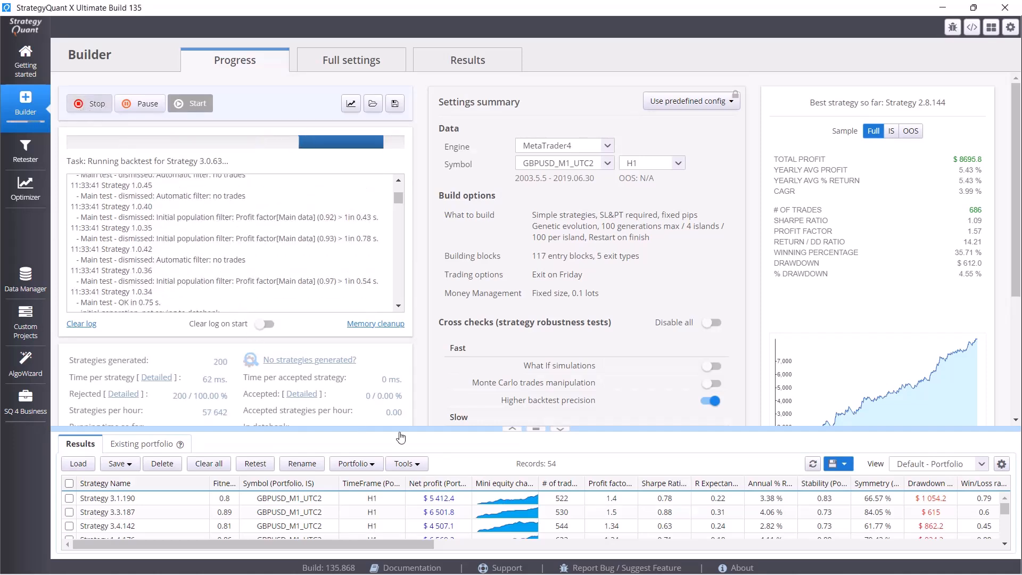
{"action": "left_click_drag", "start_coordinate": [536, 430], "coordinate": [542, 254]}
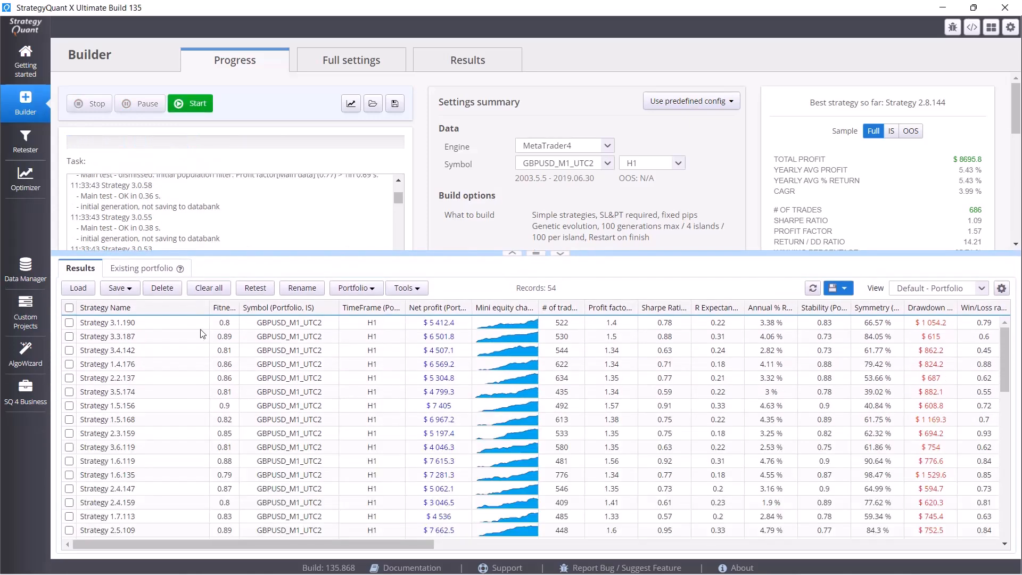
Select all strategies in the results databank and start saving them in SQ X format.
{"action": "left_click", "coordinate": [69, 307]}
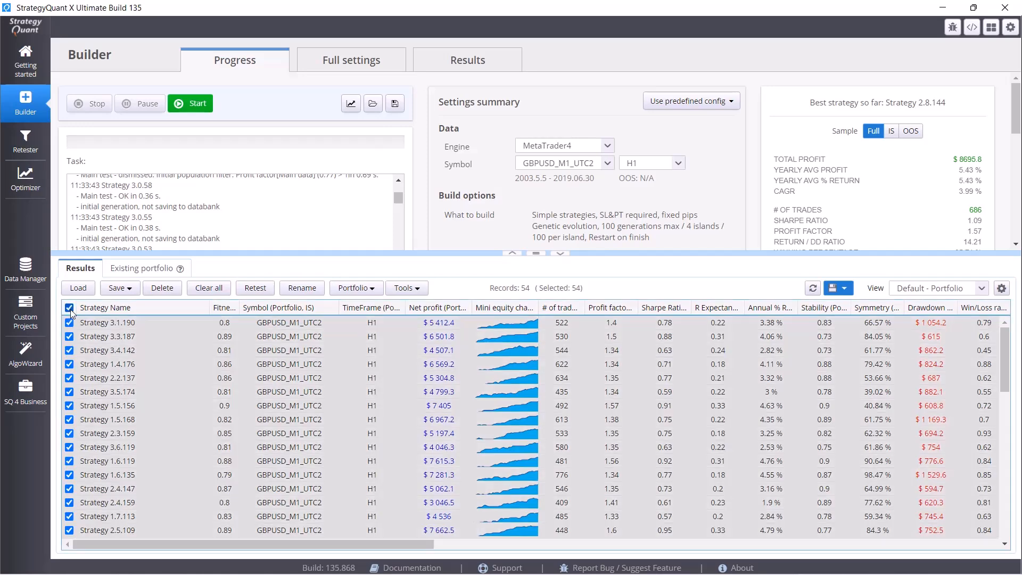
{"action": "left_click", "coordinate": [122, 290]}
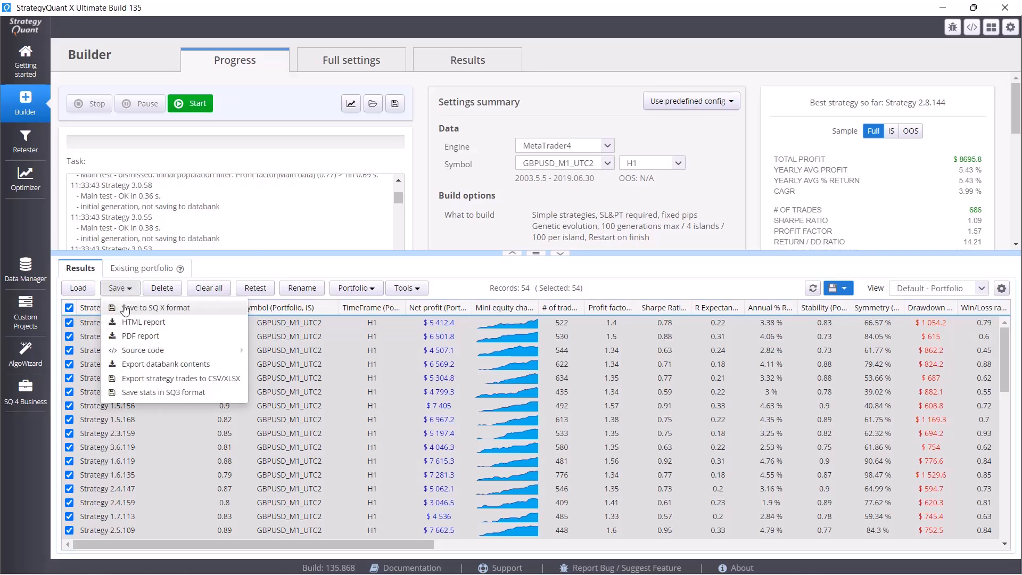
{"action": "left_click", "coordinate": [125, 308]}
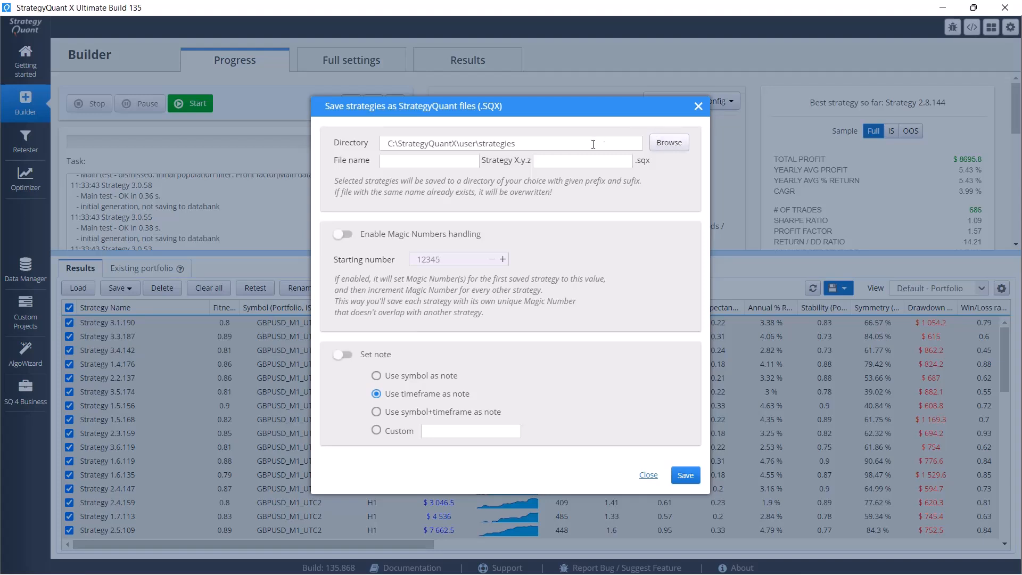
Create a folder named GBPUSD-H1-1 inside user\strategies and choose it as the directory for the saved strategies.
{"action": "left_click", "coordinate": [661, 153]}
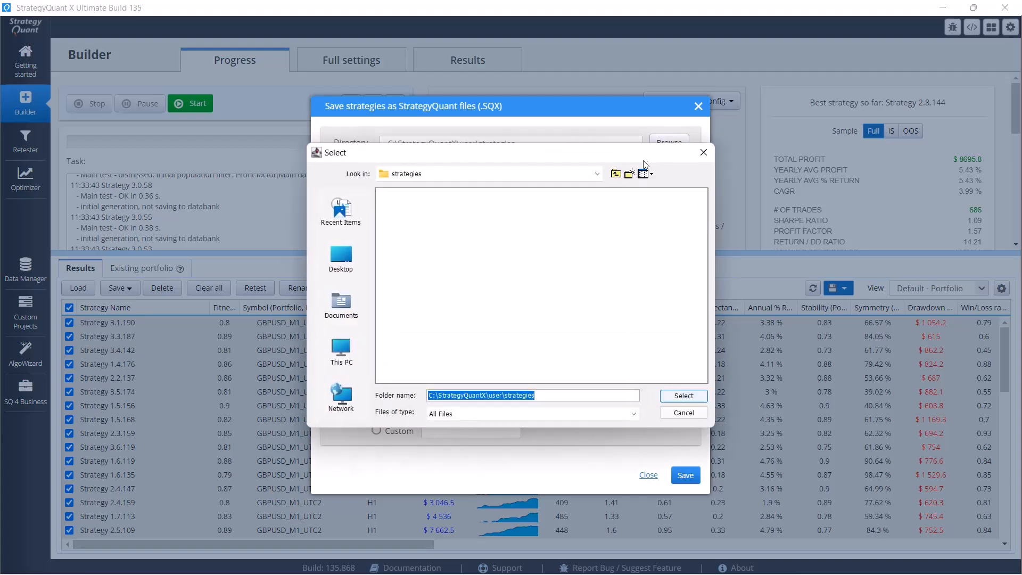
{"action": "left_click", "coordinate": [615, 174]}
{"action": "double_click", "coordinate": [415, 295]}
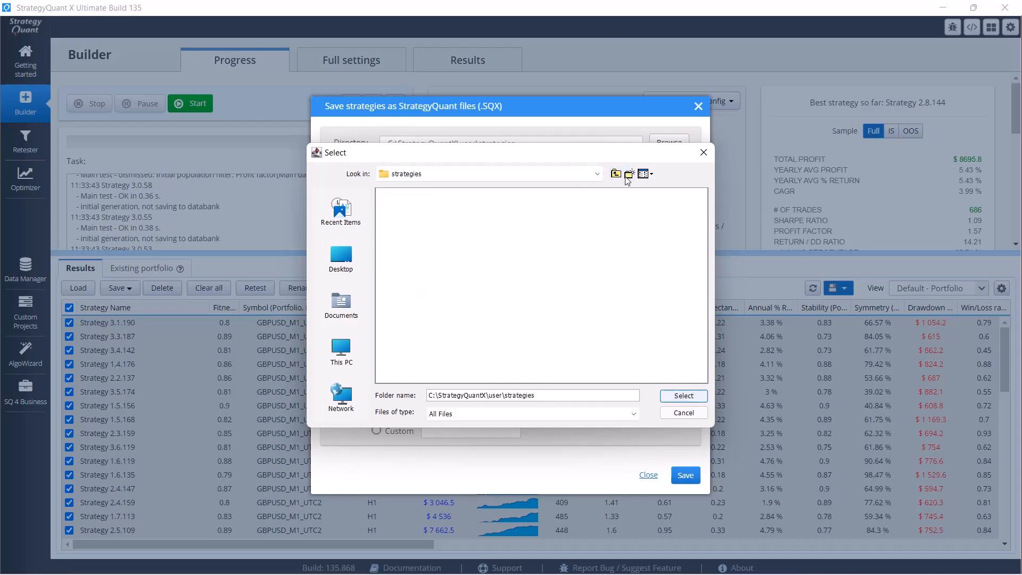
{"action": "left_click", "coordinate": [628, 174]}
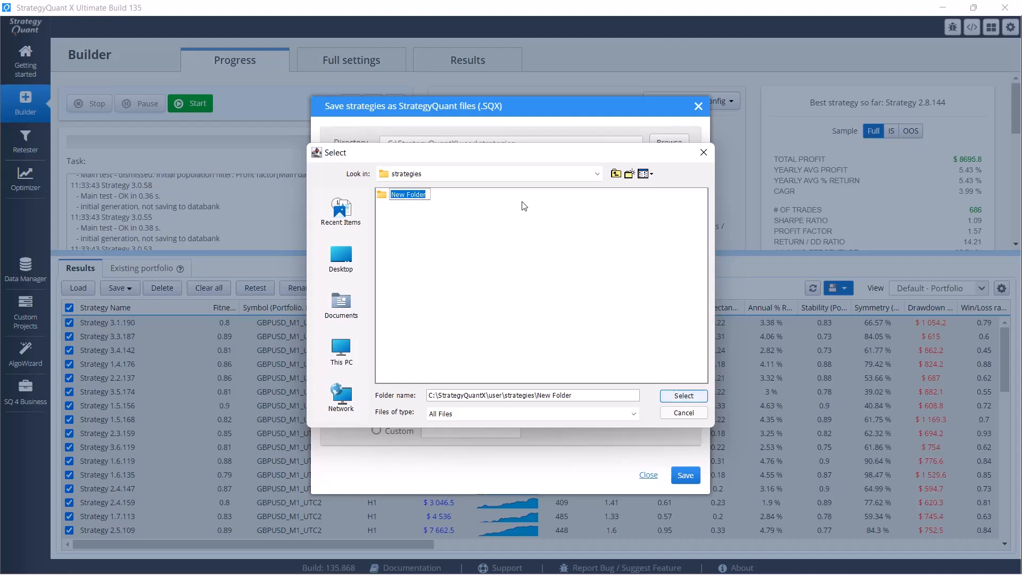
{"action": "type", "text": "GB"}
{"action": "type", "text": "PUSD"}
{"action": "type", "text": "-H"}
{"action": "type", "text": "1-"}
{"action": "type", "text": "1"}
{"action": "key", "text": "Return"}
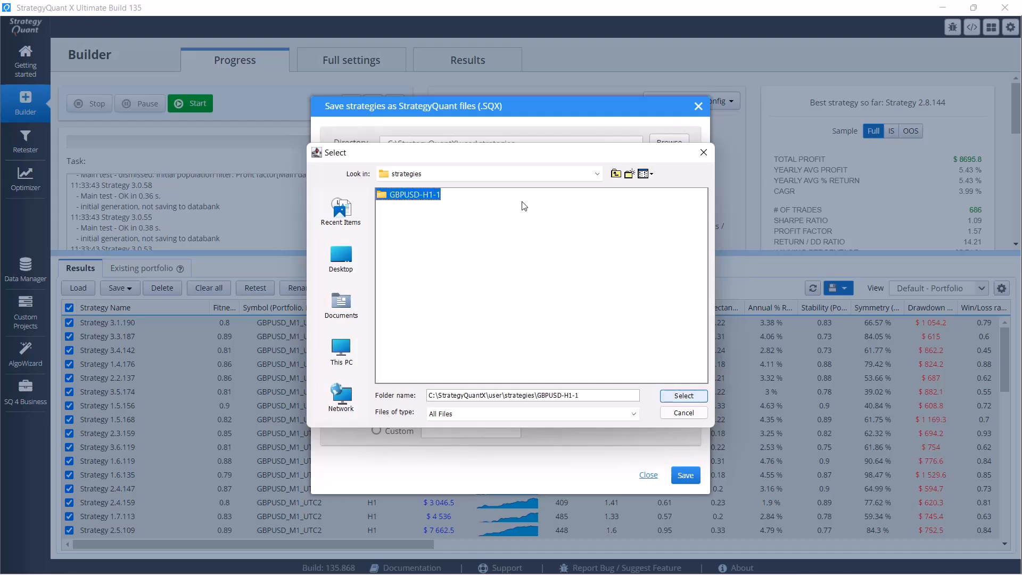
{"action": "double_click", "coordinate": [436, 196]}
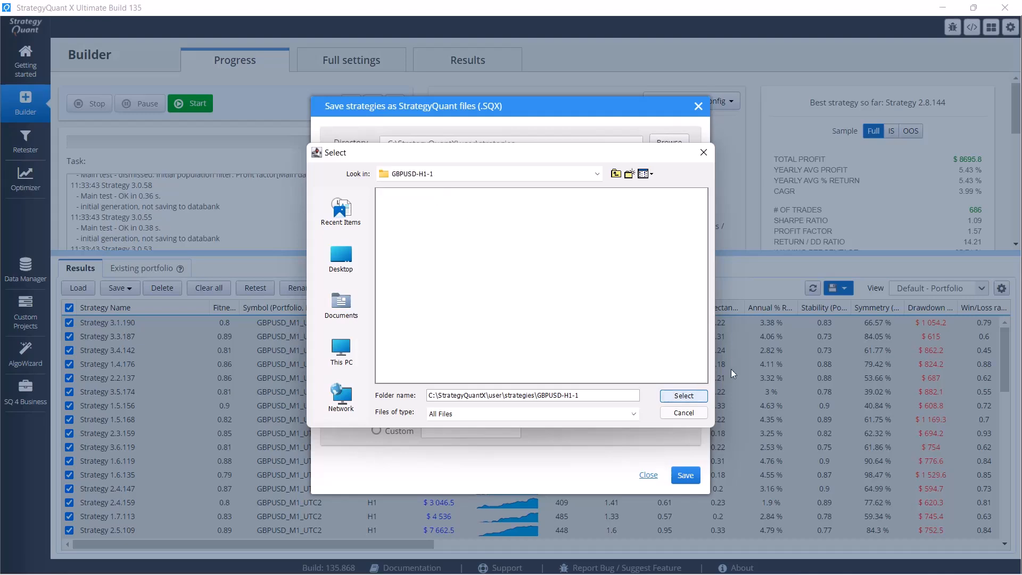
{"action": "left_click", "coordinate": [683, 396]}
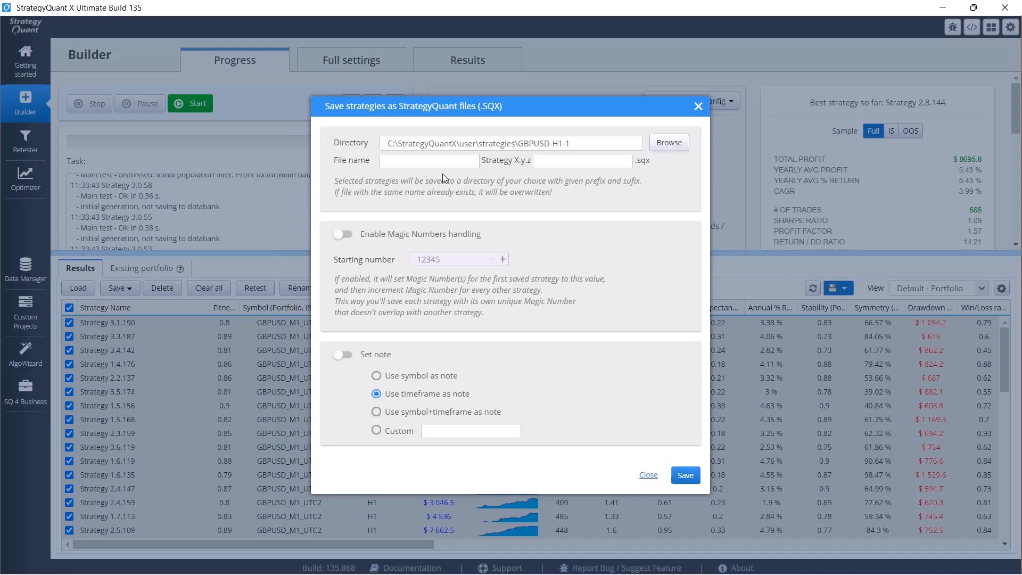
Save the strategies with the file name prefix gbpusd and the suffix h1, and deselect them in the databank.
{"action": "left_click", "coordinate": [423, 158]}
{"action": "type", "text": "gbpusd"}
{"action": "key", "text": "Tab"}
{"action": "type", "text": "h"}
{"action": "left_click", "coordinate": [676, 478]}
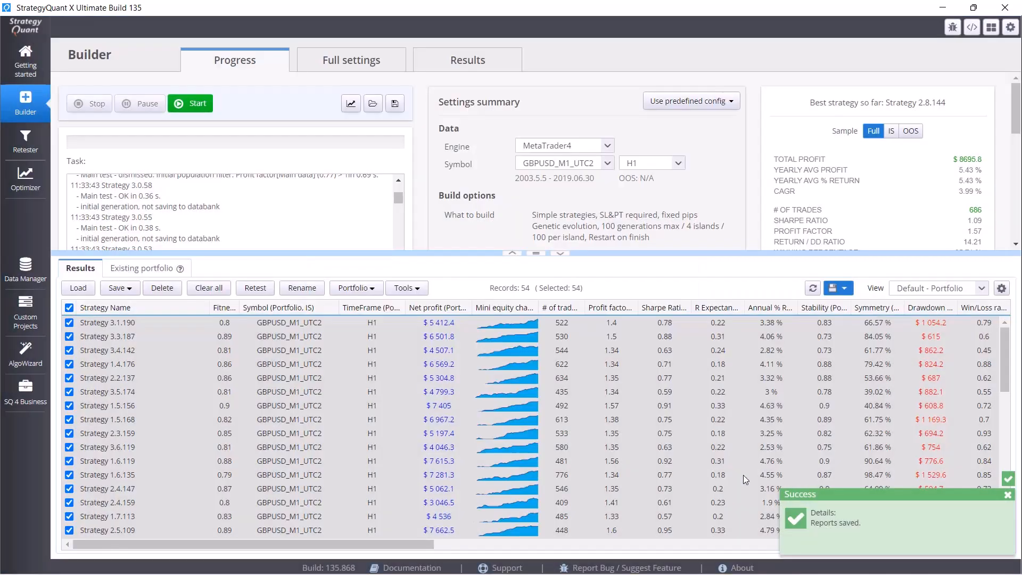
{"action": "left_click", "coordinate": [68, 308]}
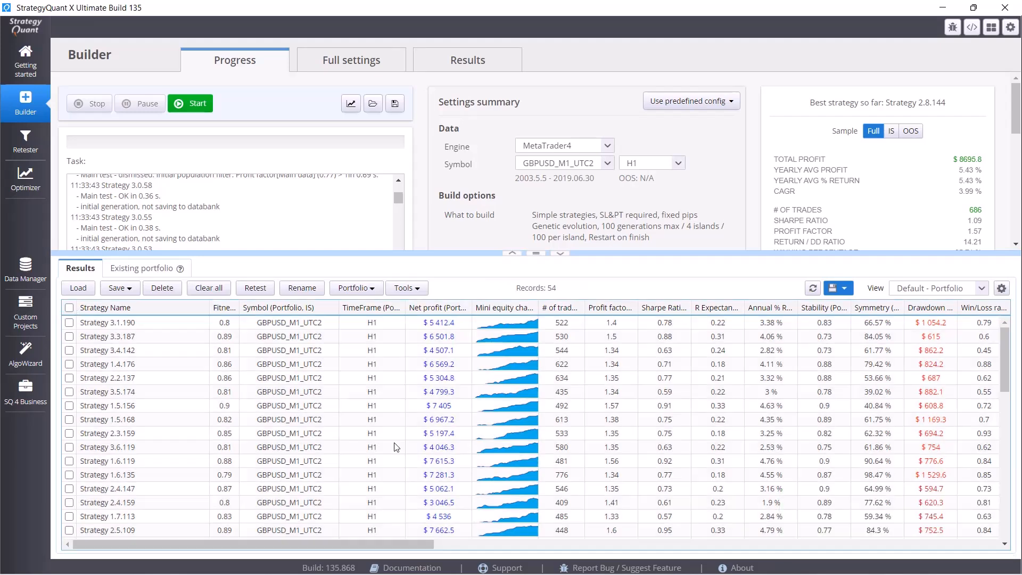
Switch to File Explorer and examine the saved strategy files in C:\StrategyQuantX\user\strategies\GBPUSD-H1-1, returning to the strategies folder.
{"action": "left_click", "coordinate": [496, 563]}
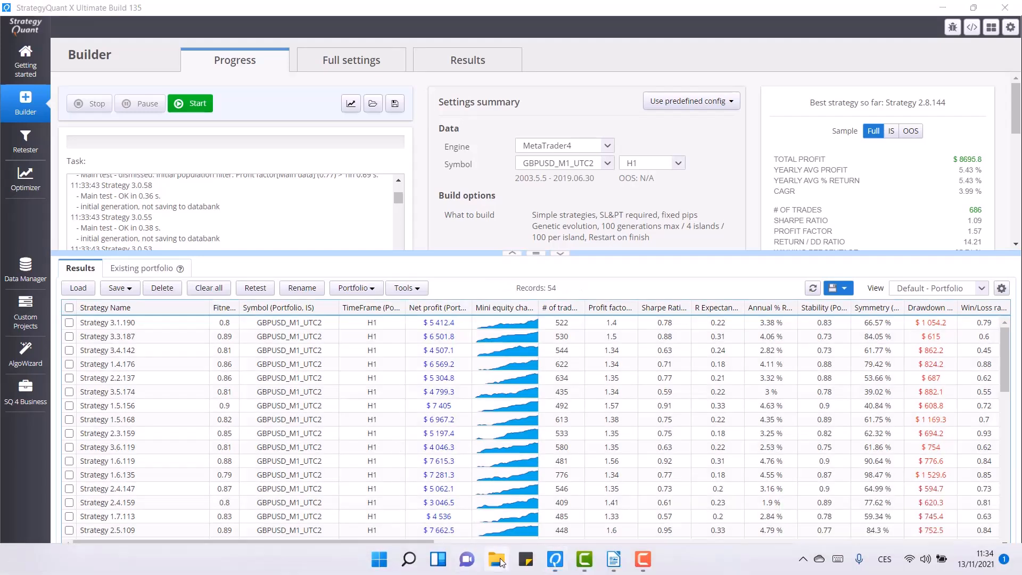
{"action": "double_click", "coordinate": [295, 395]}
{"action": "double_click", "coordinate": [277, 250]}
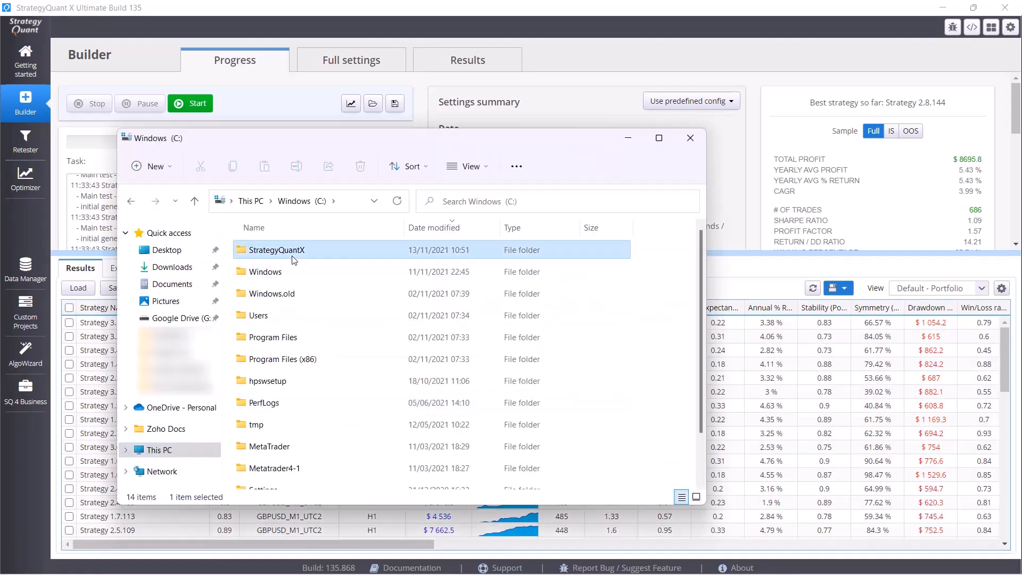
{"action": "double_click", "coordinate": [283, 362]}
{"action": "left_click", "coordinate": [275, 425]}
{"action": "double_click", "coordinate": [275, 424]}
{"action": "double_click", "coordinate": [269, 251]}
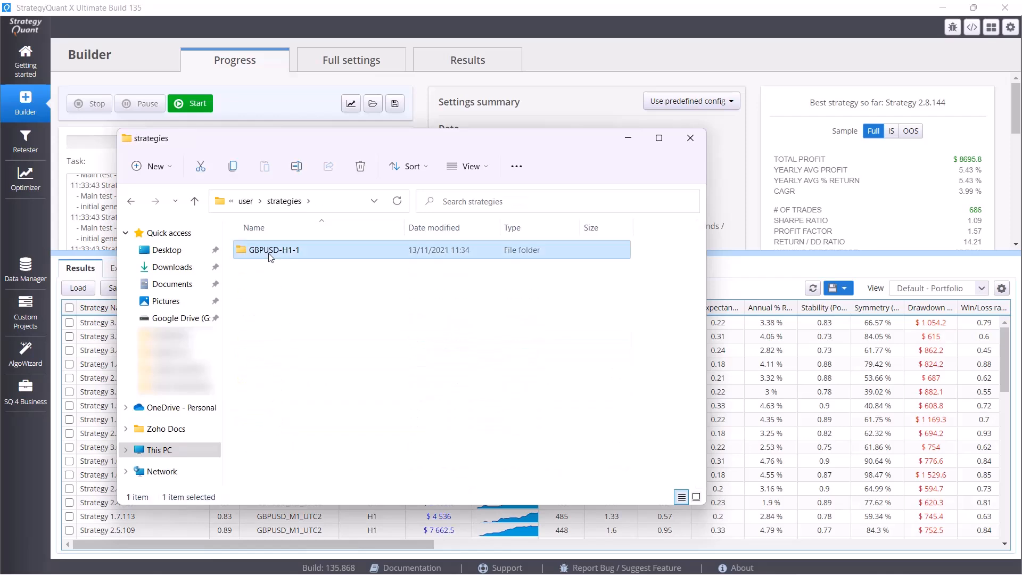
{"action": "scroll", "coordinate": [429, 383], "scroll_direction": "down", "scroll_amount": 6}
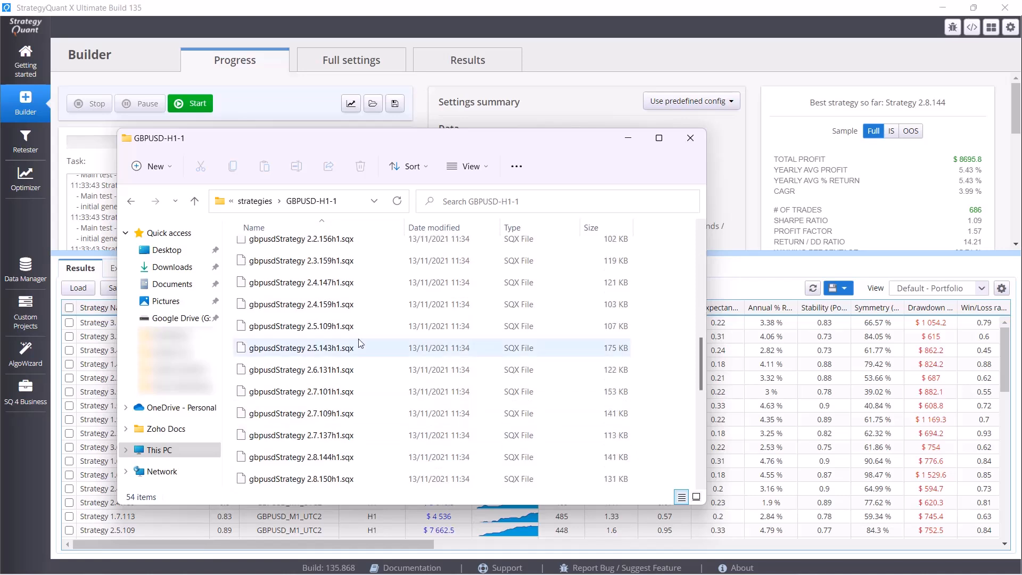
{"action": "left_click", "coordinate": [195, 202]}
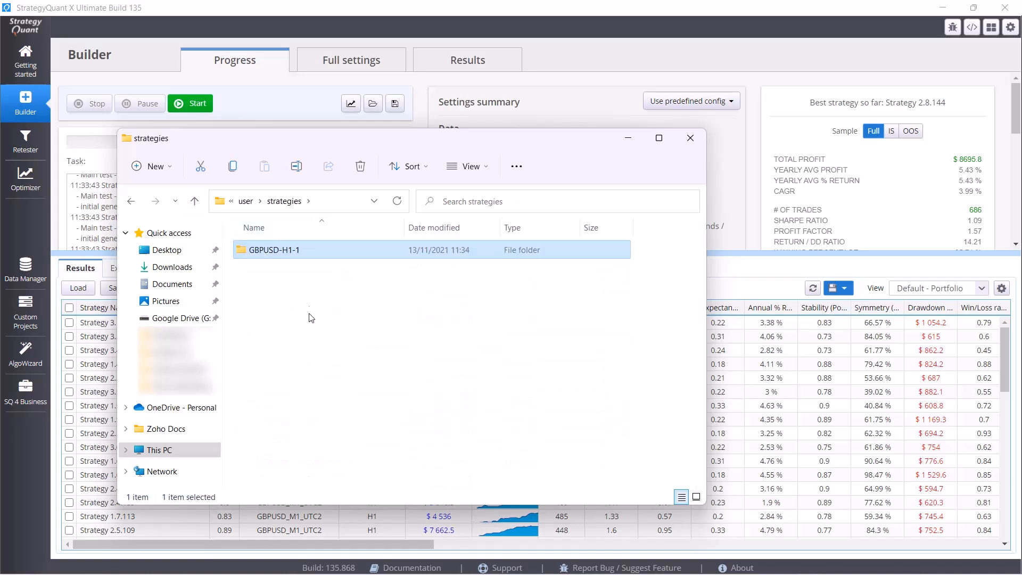